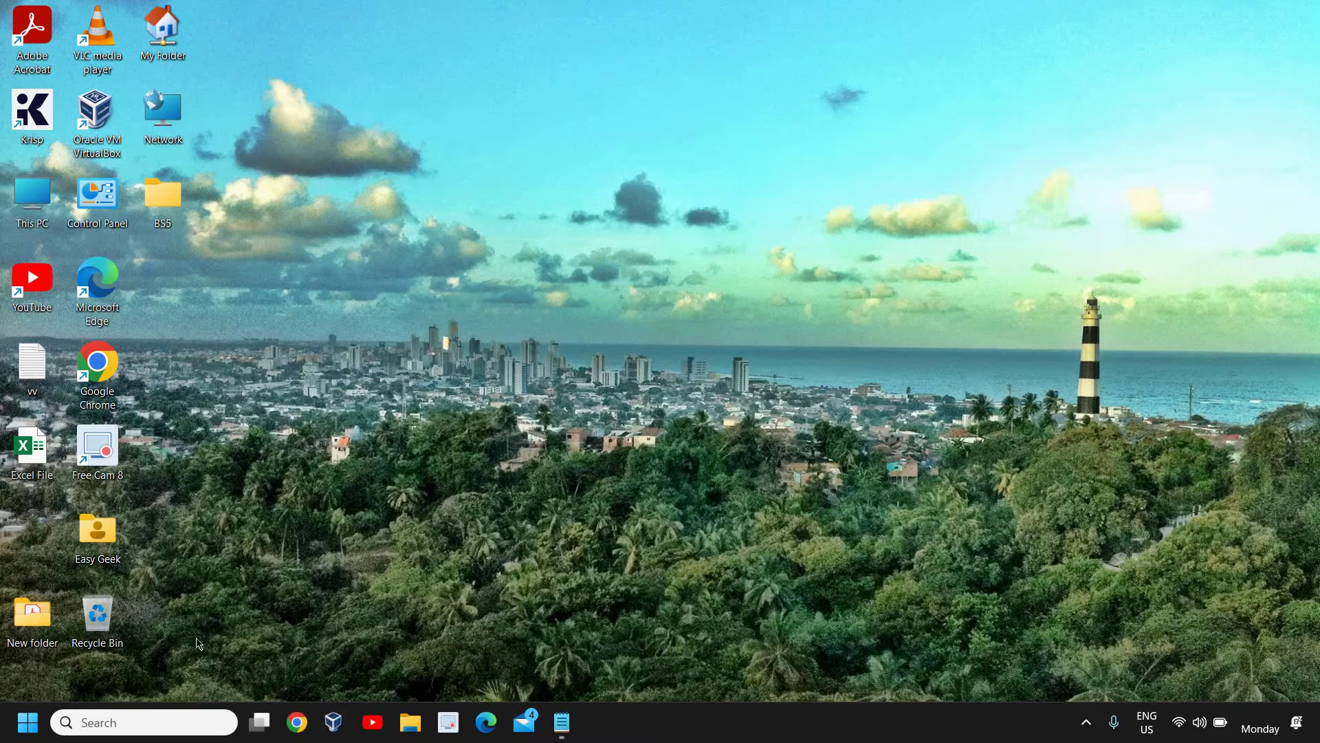
- Bring up the Run dialog with 'dis' entered so diskmgmt.msc is suggested
right_click(28, 725)
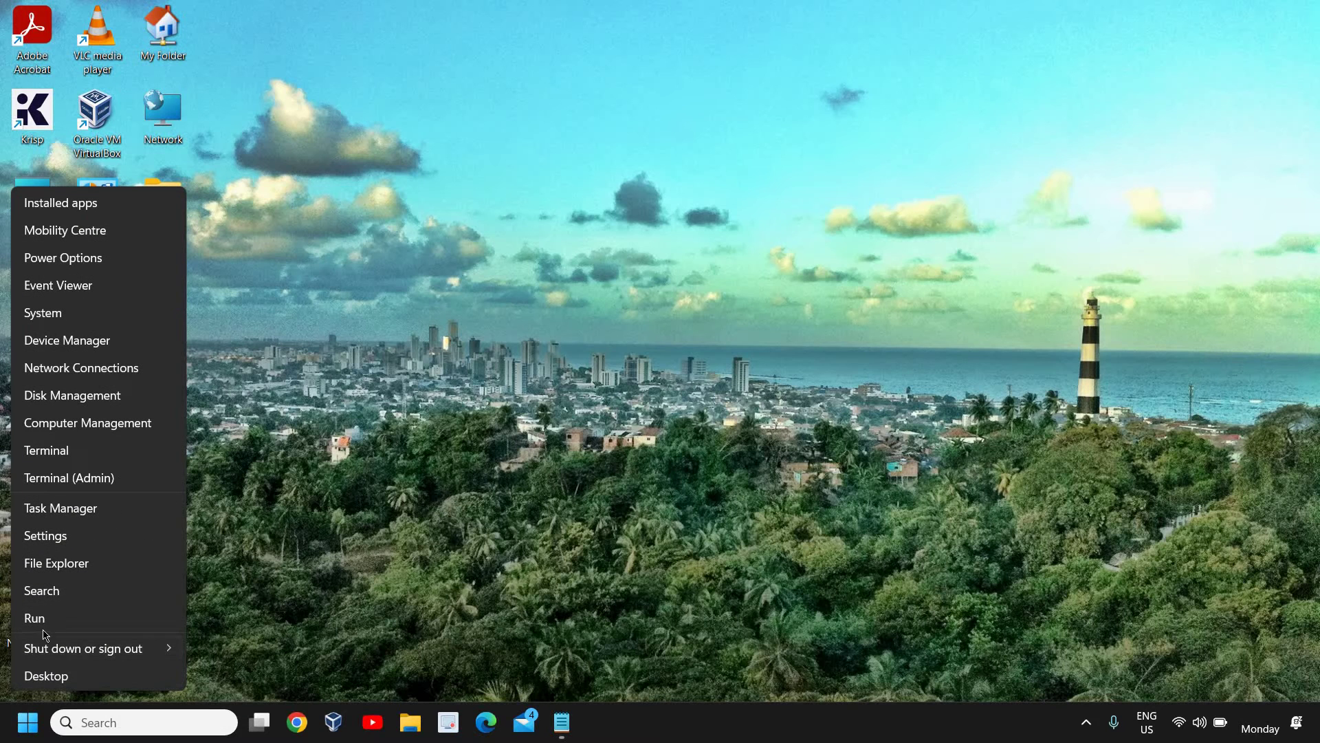
left_click(61, 619)
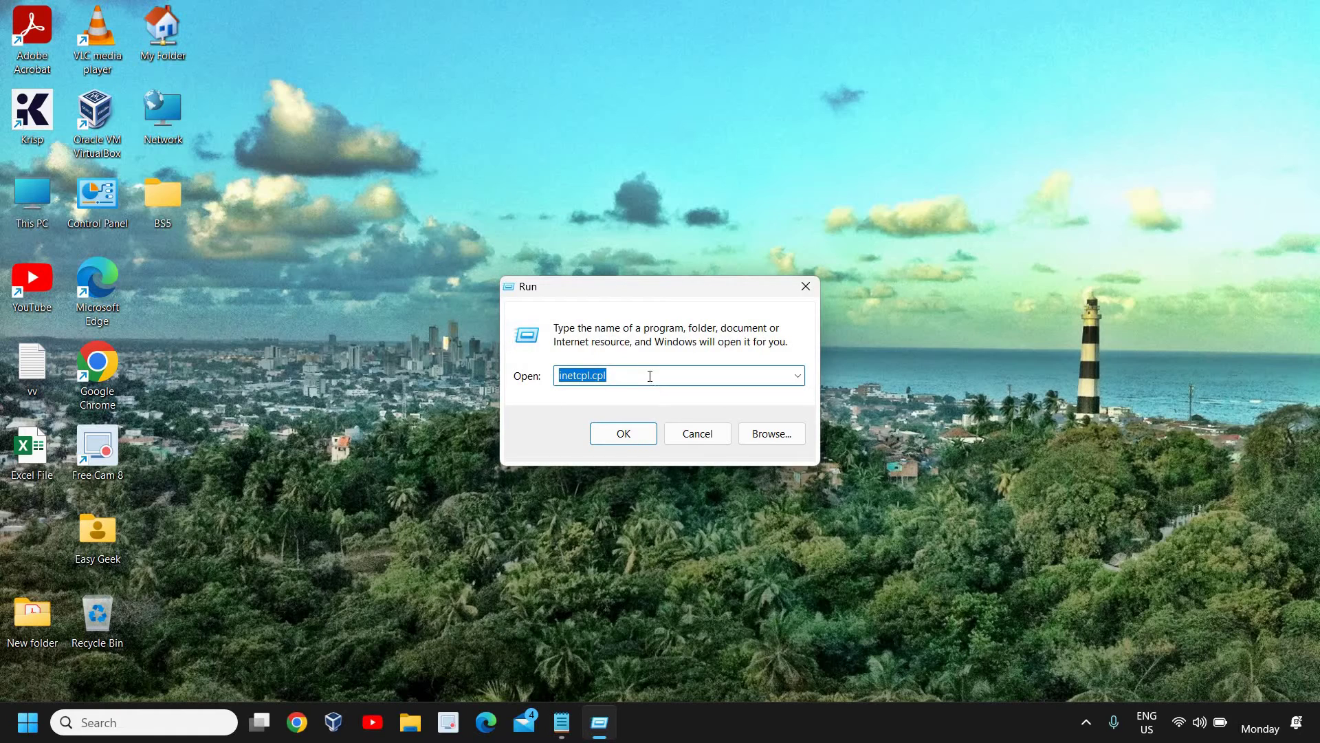
type("dis")
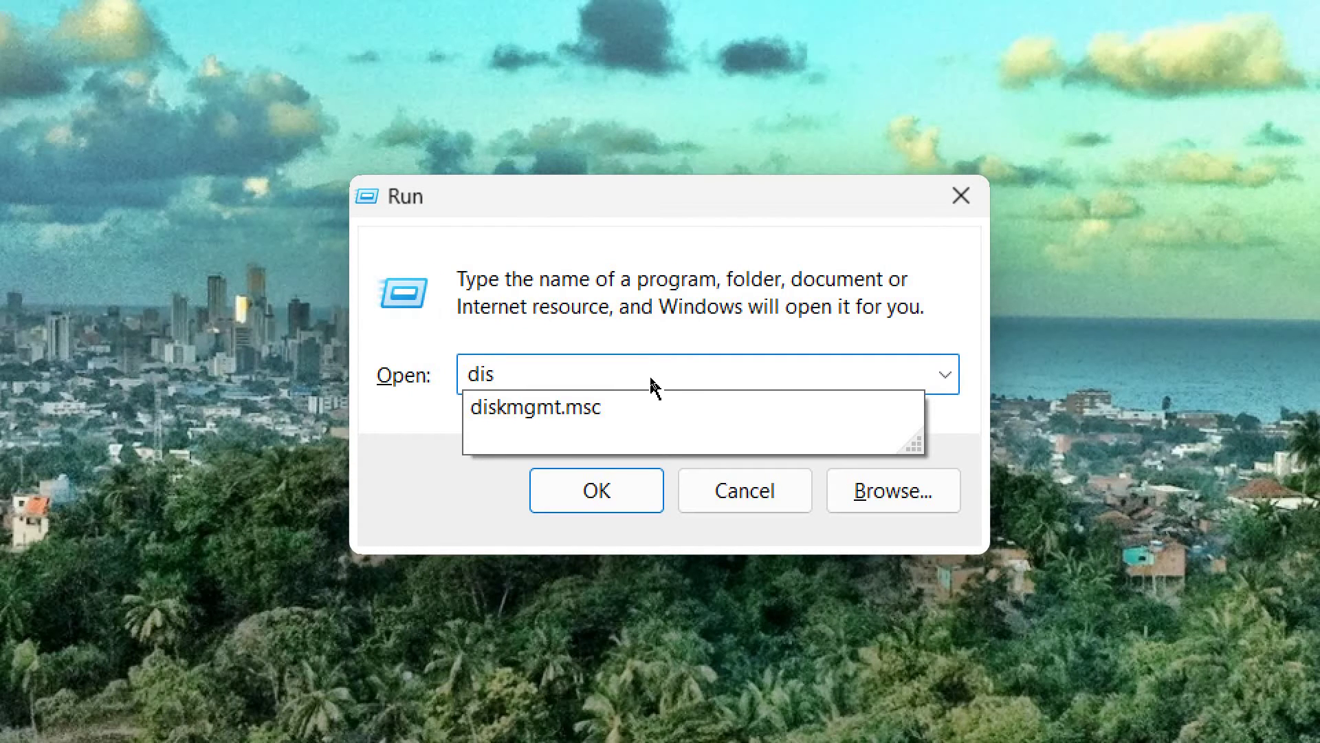
- Launch Disk Management via diskmgmt.msc and maximize its window
left_click(510, 425)
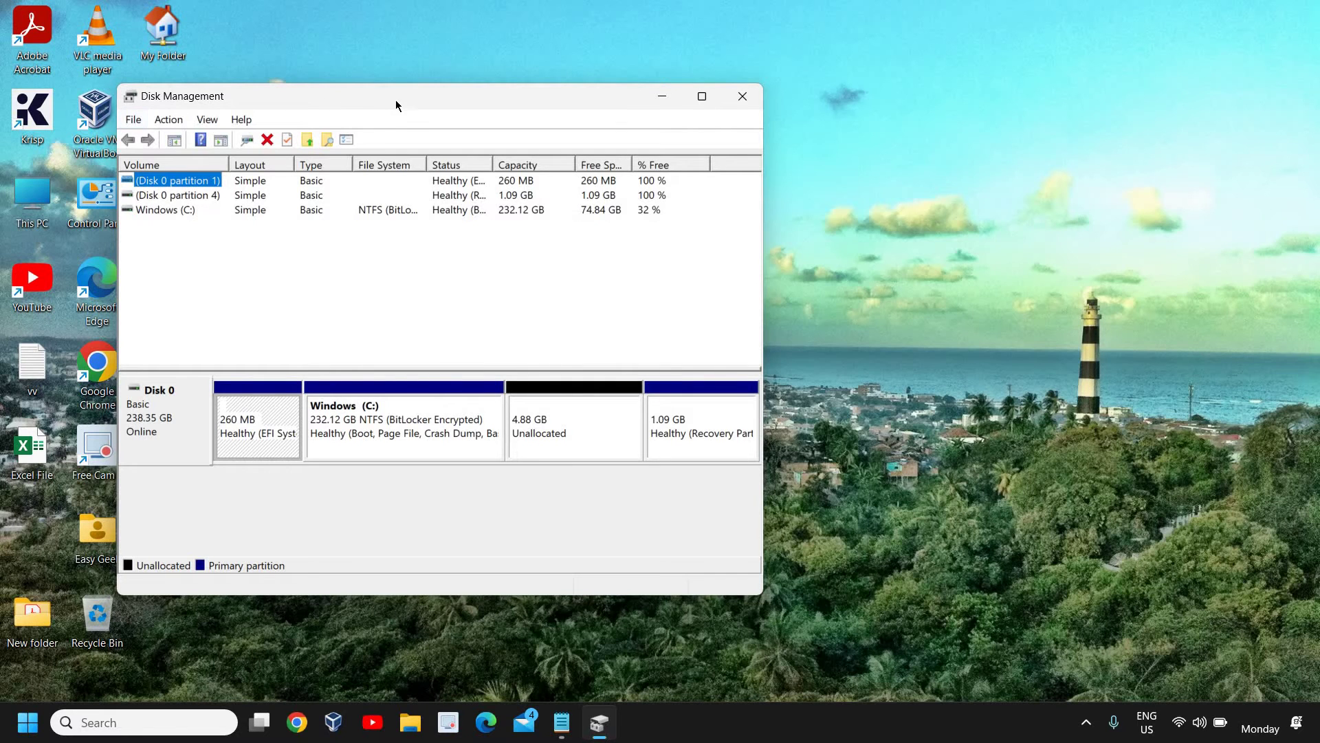
left_click_drag(398, 104, 415, 105)
left_click_drag(595, 116, 825, 132)
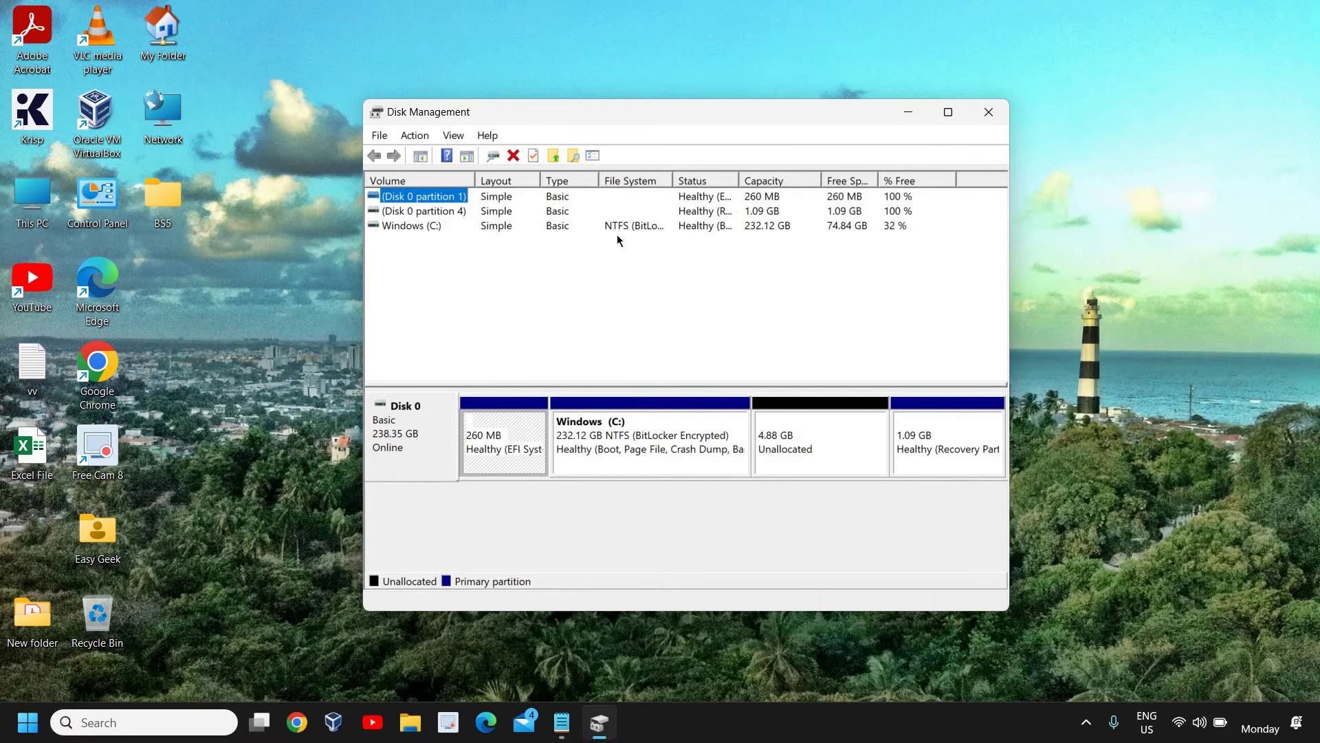
left_click(948, 112)
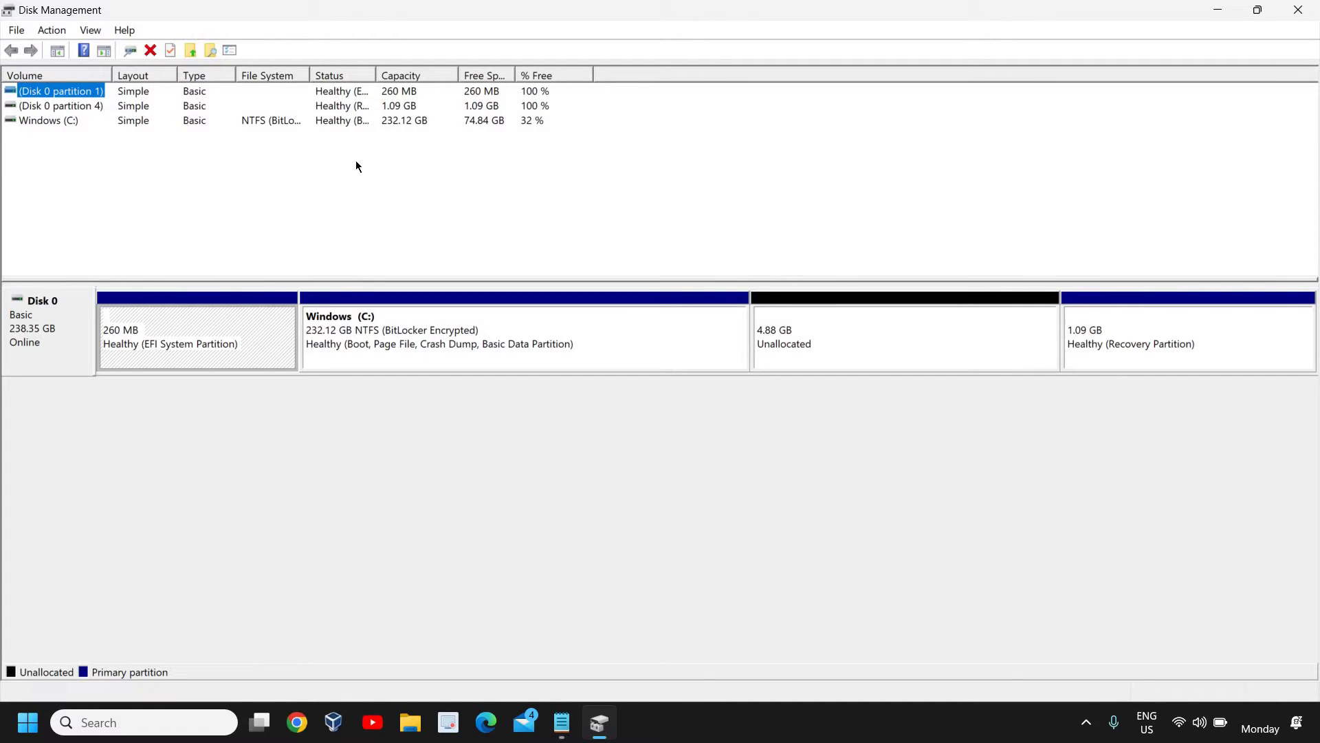
- Select Disk 0's EFI, Windows (C:) and 4.88 GB unallocated blocks
left_click(208, 354)
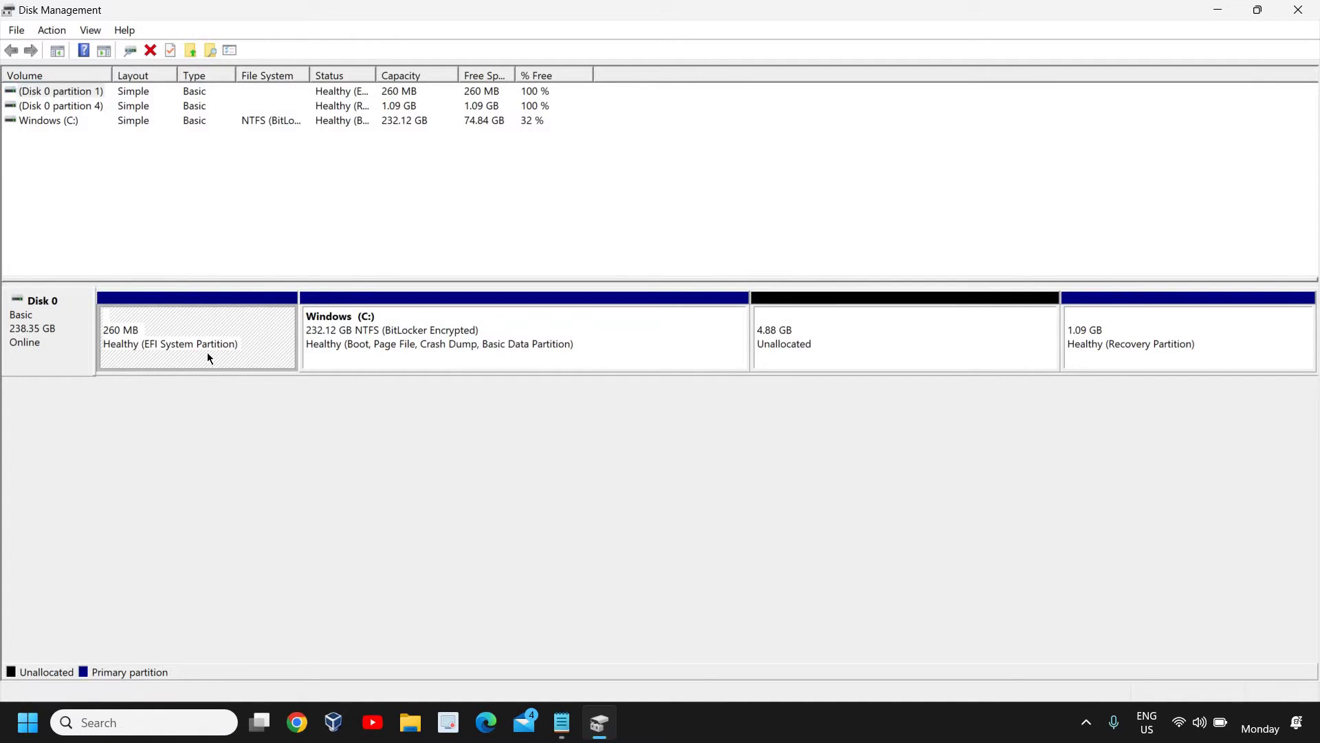
left_click(431, 341)
left_click(789, 358)
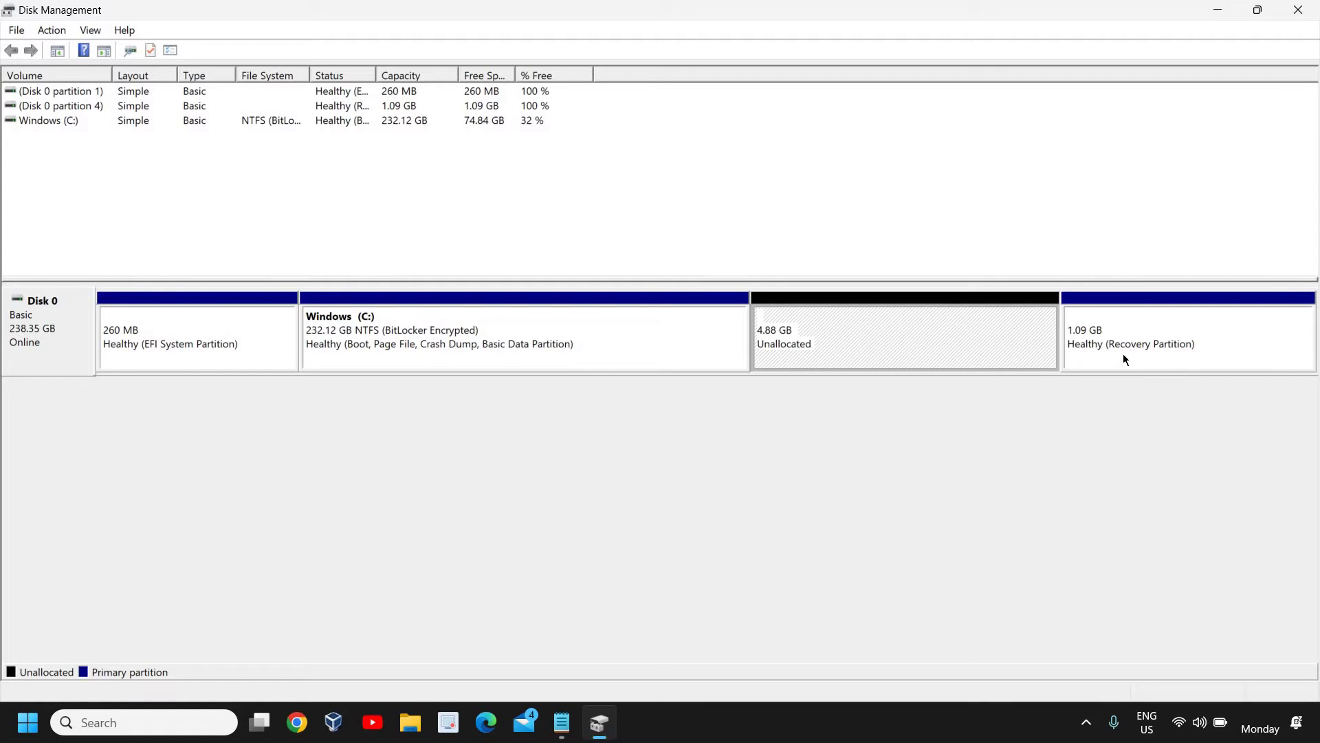
right_click(852, 344)
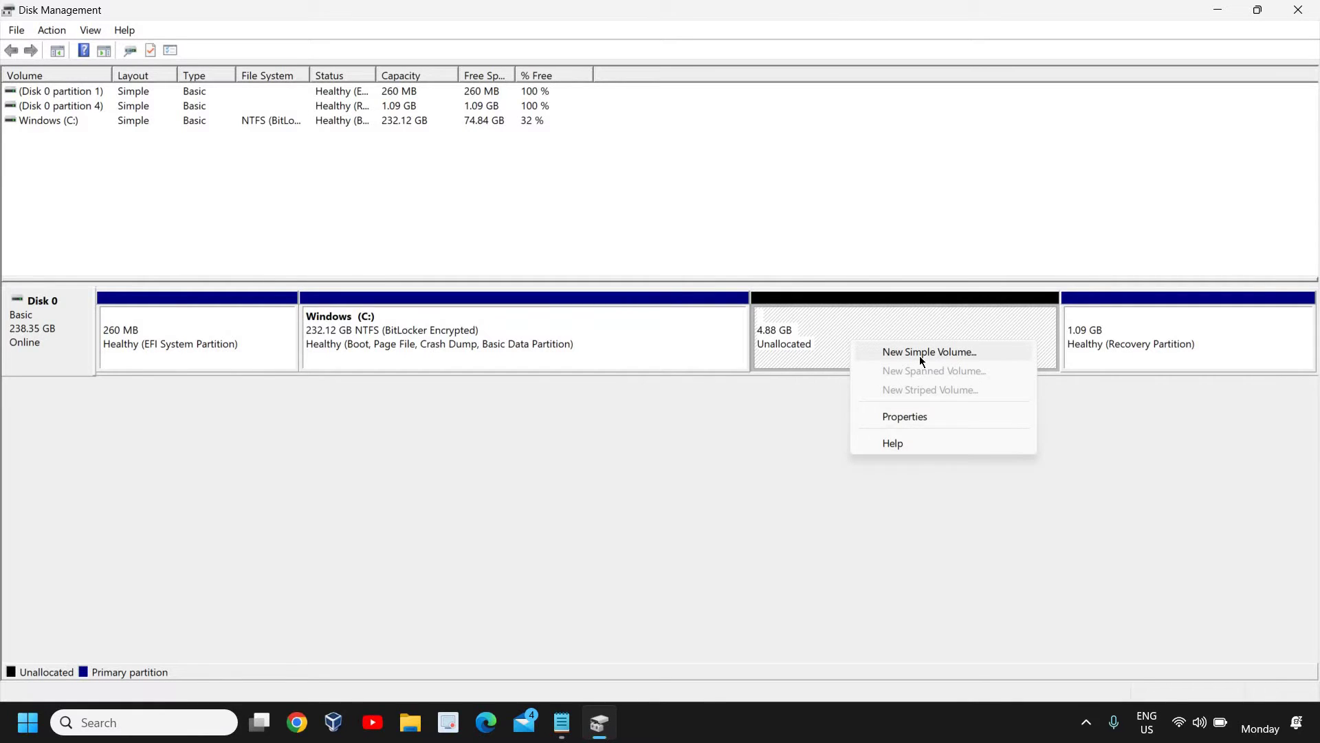
left_click(764, 403)
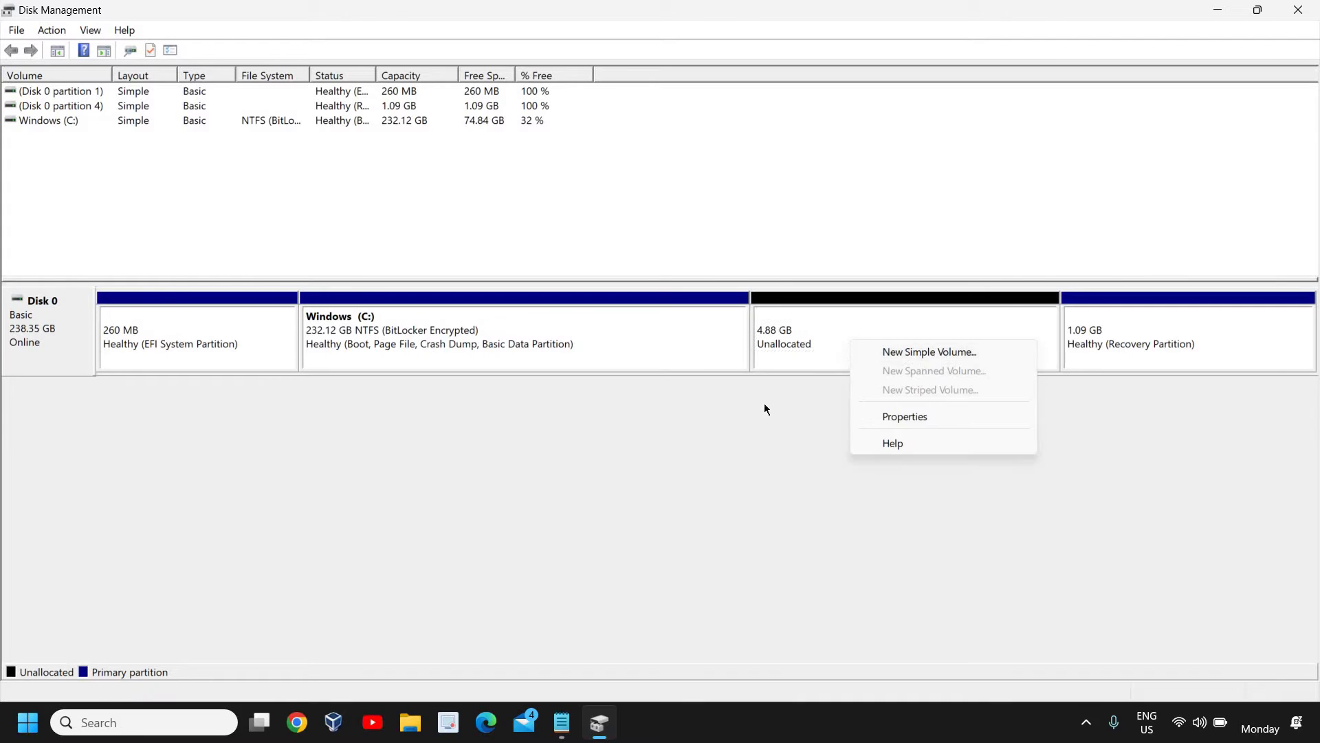
right_click(811, 343)
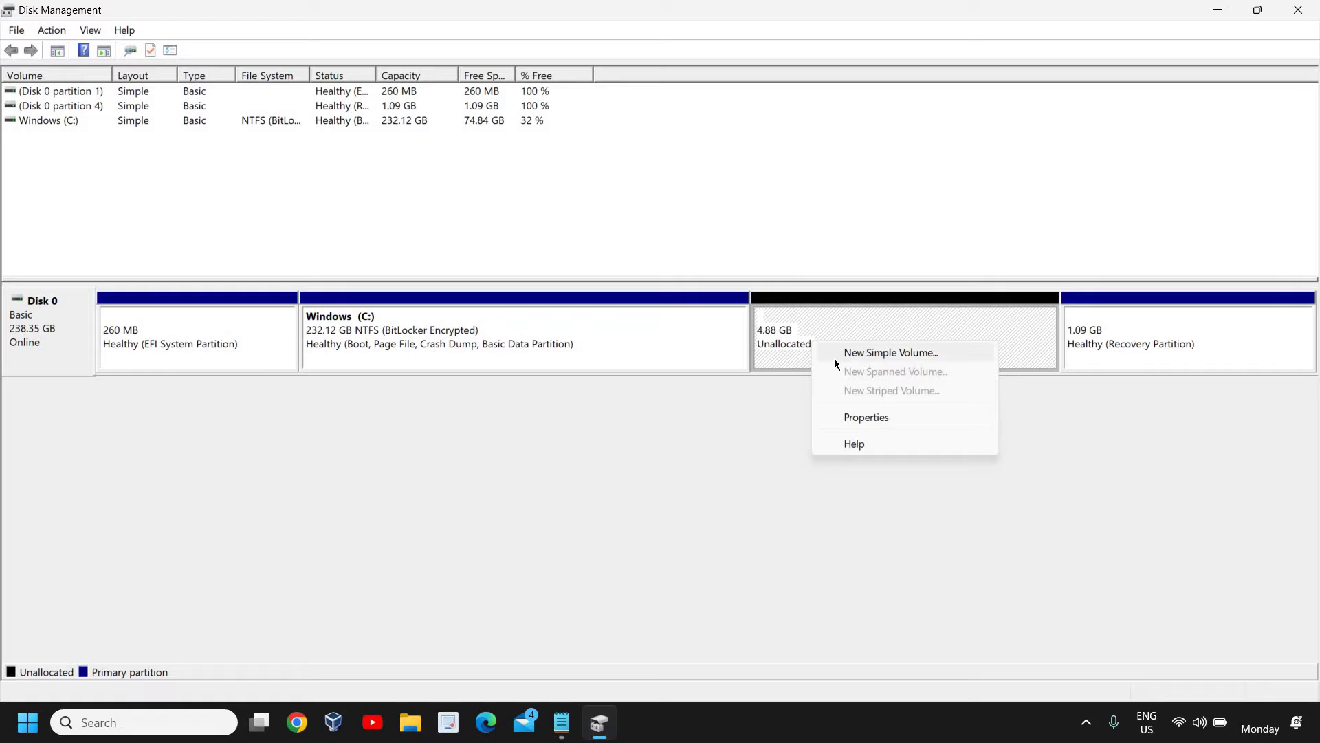
left_click(794, 345)
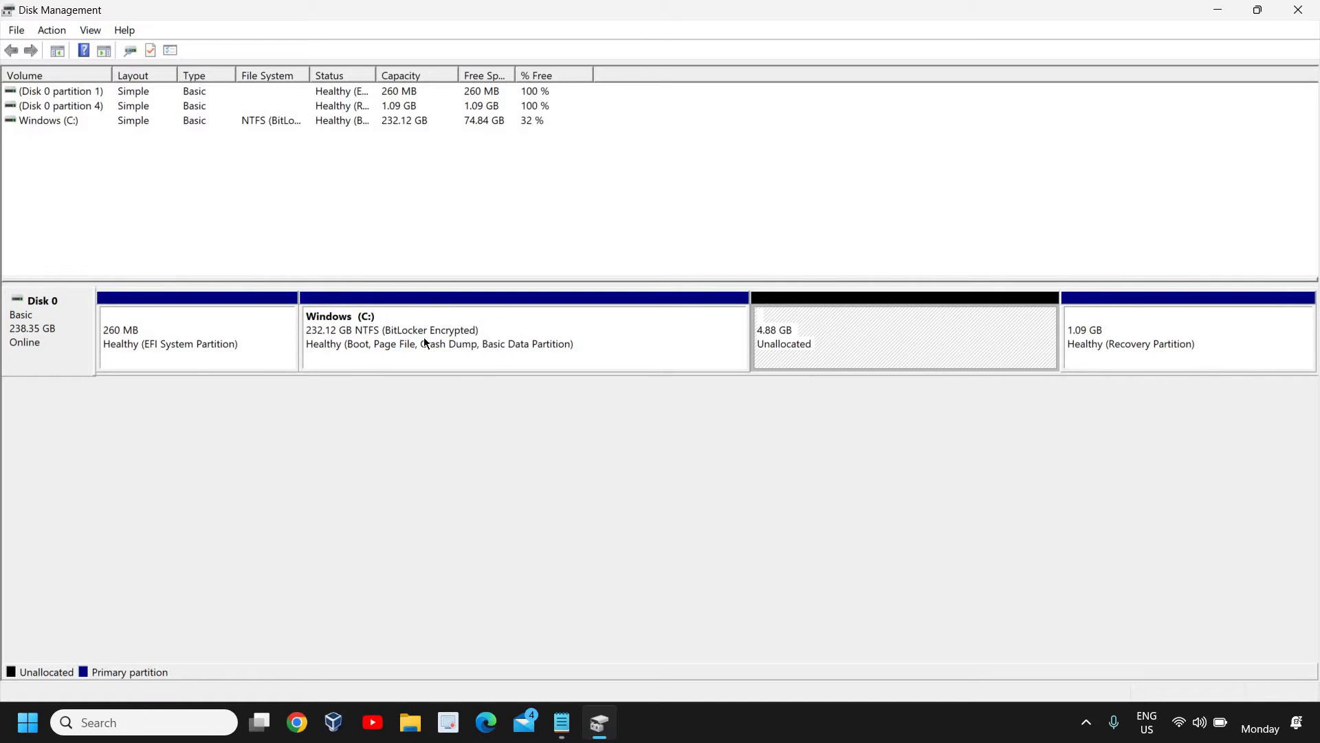
left_click(493, 331)
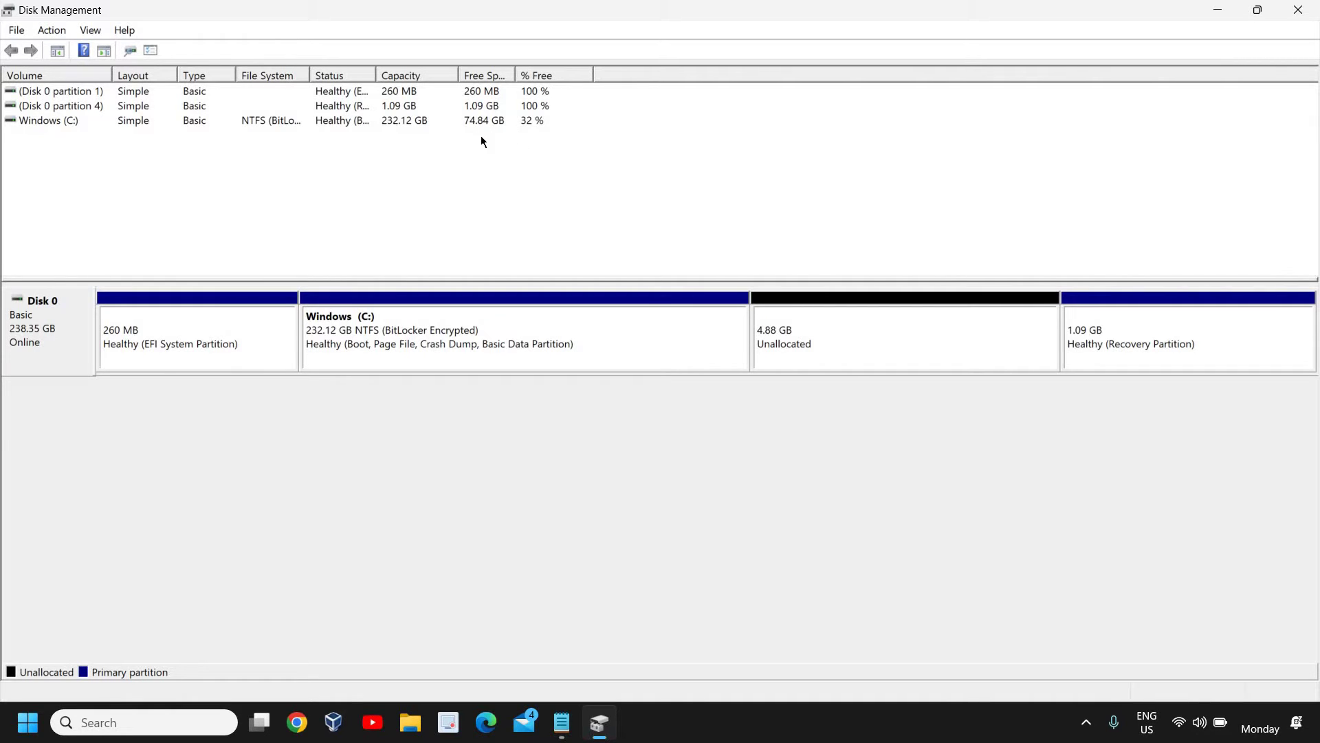
- Extend Windows (C:) by the 5000 MB on Disk 0 to reach 237.00 GB
right_click(438, 348)
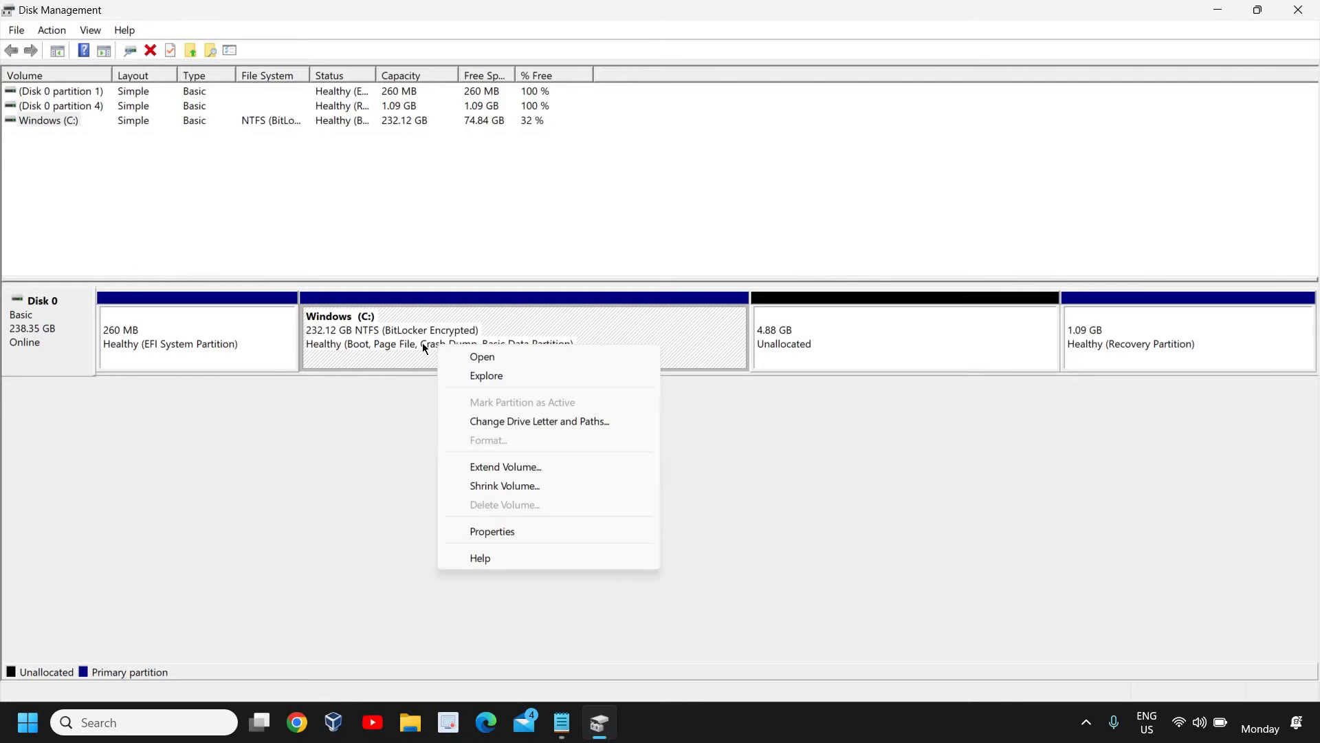
left_click(880, 381)
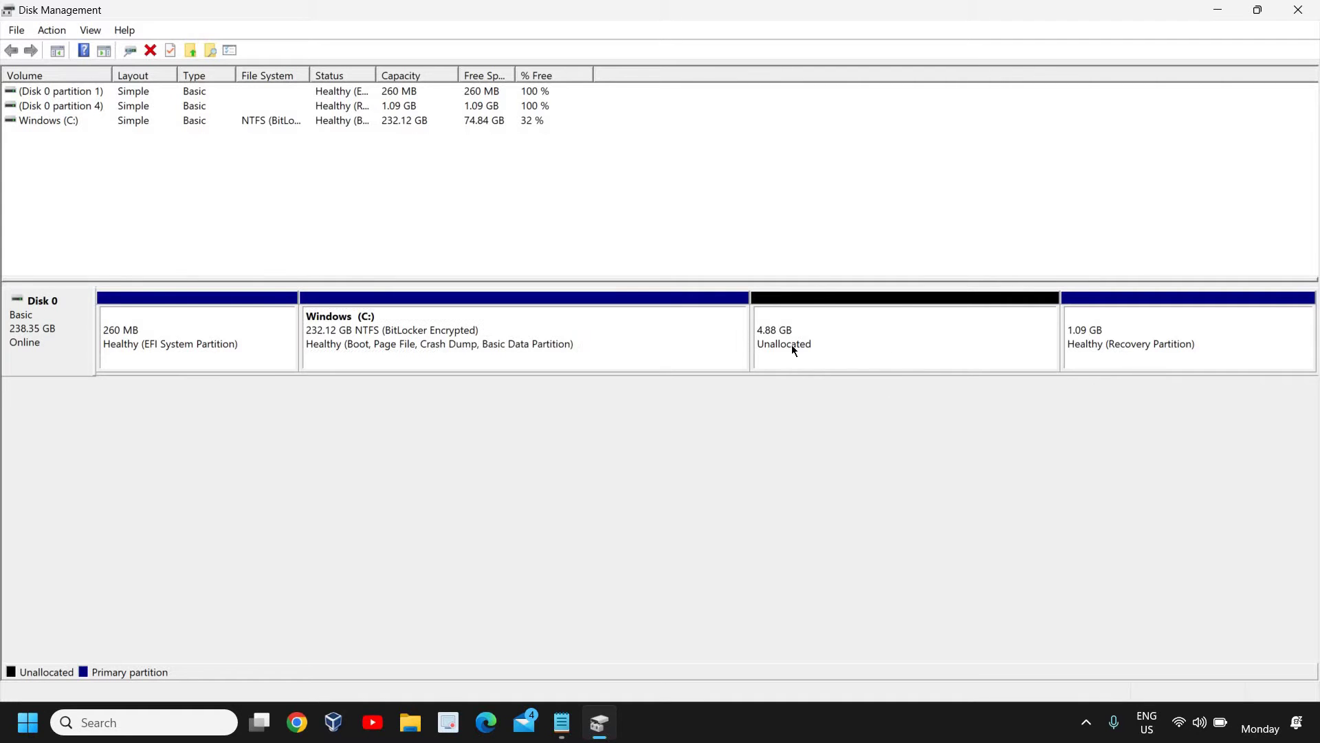
right_click(471, 337)
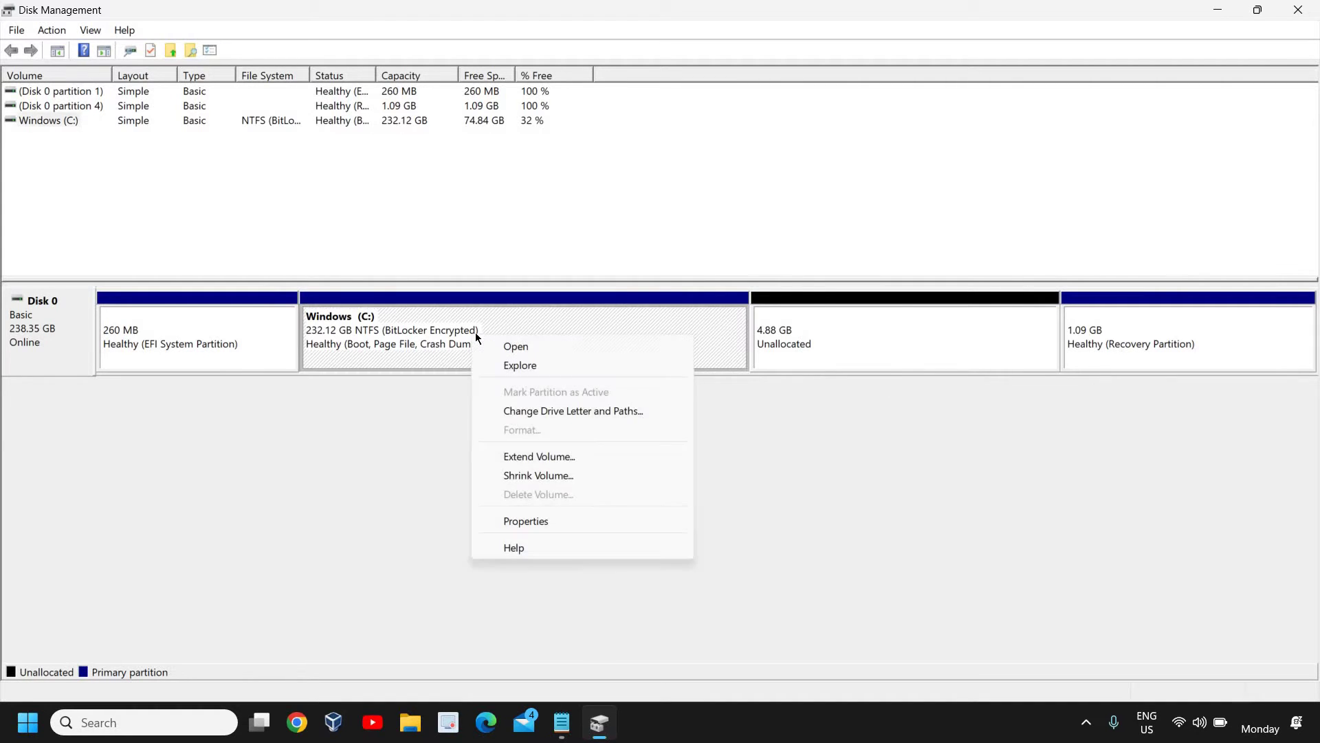
left_click(512, 458)
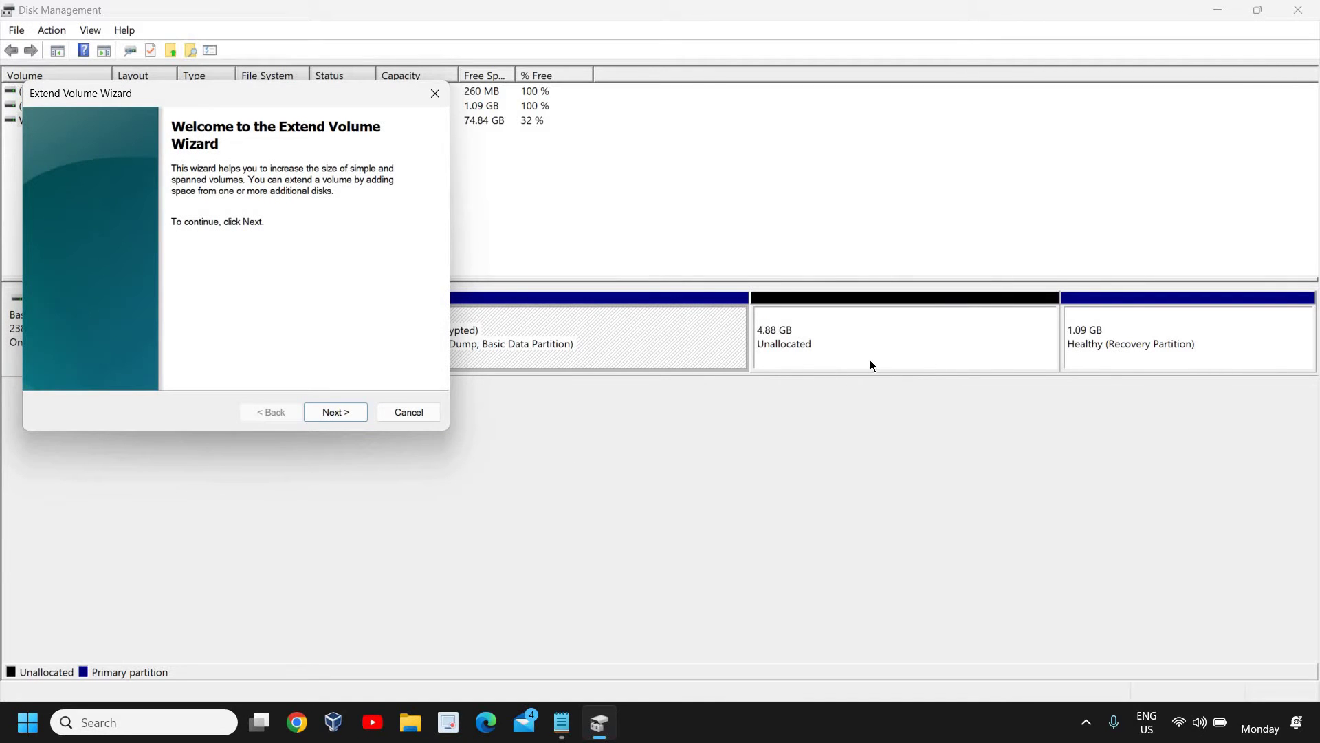
left_click(349, 410)
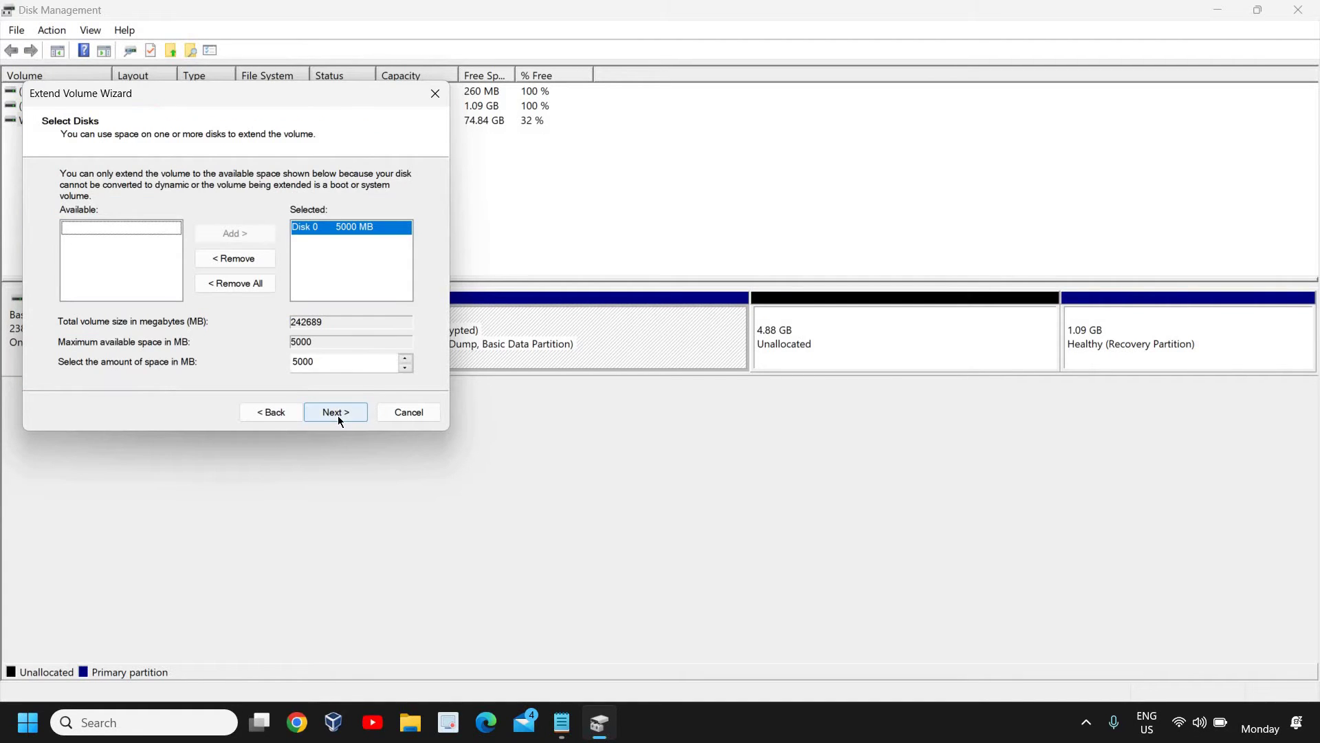
left_click(337, 416)
left_click(337, 415)
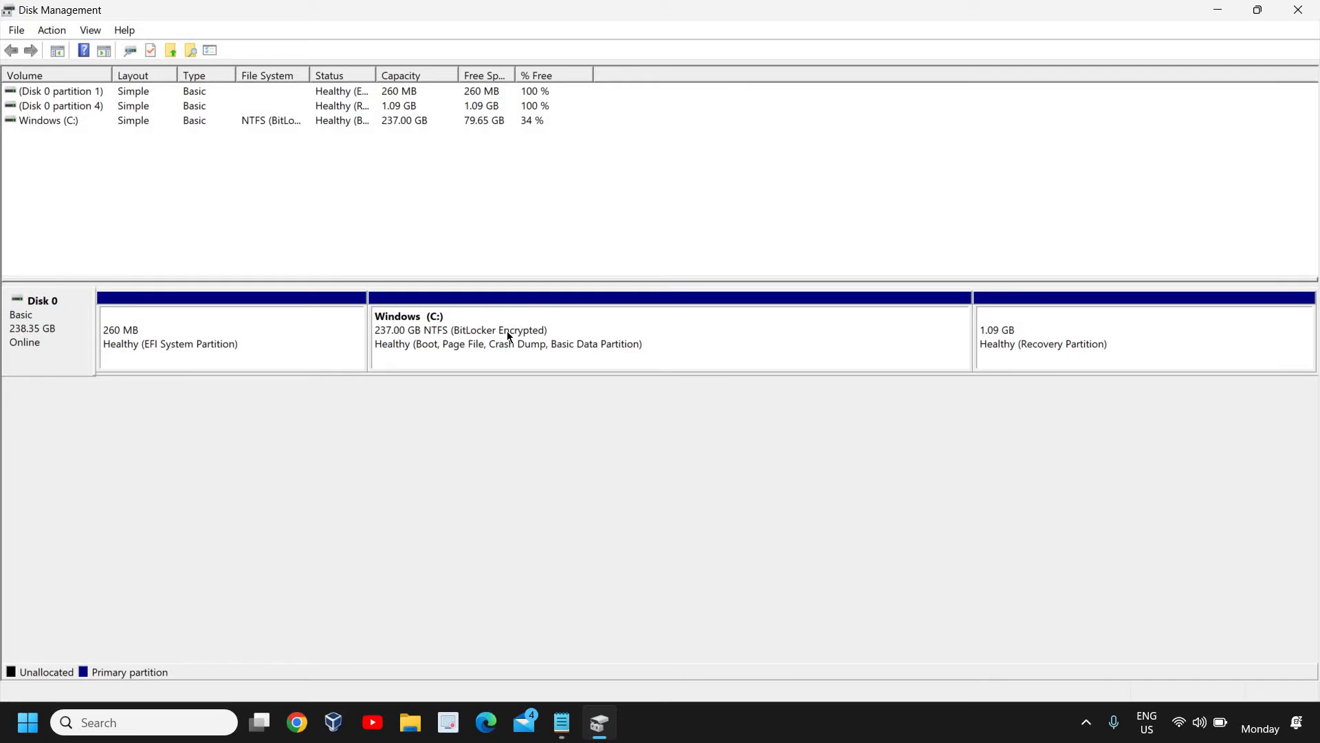
- Shrink Windows (C:) by 10000 MB, freeing 9.77 GB of unallocated space
right_click(506, 331)
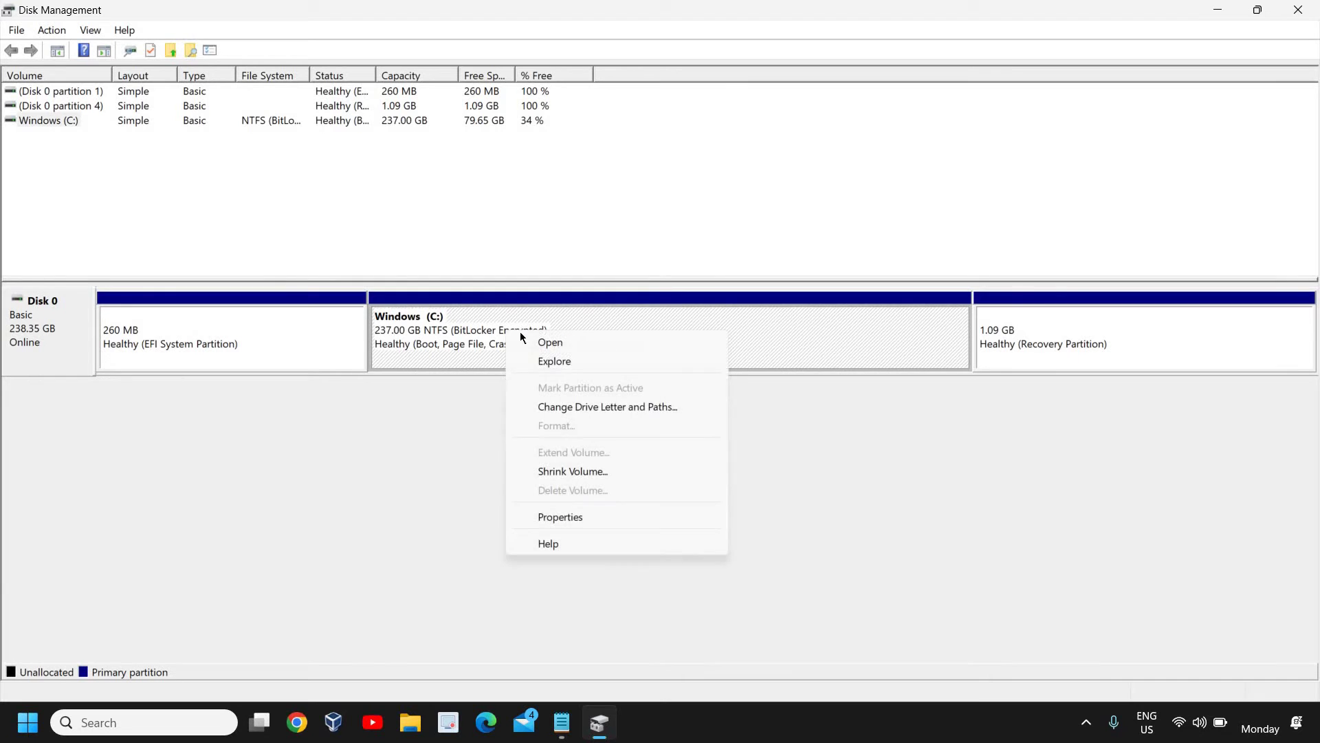
left_click(549, 471)
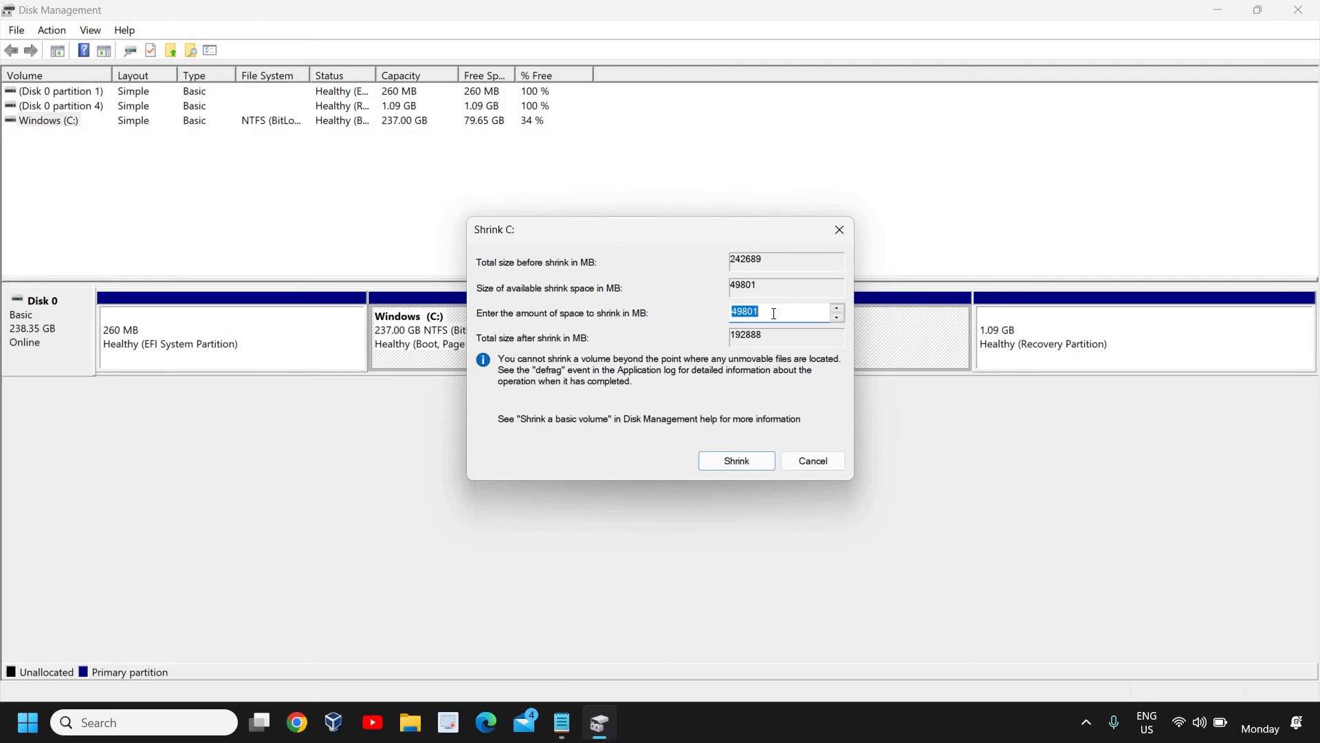
type("10")
type("000")
left_click(734, 467)
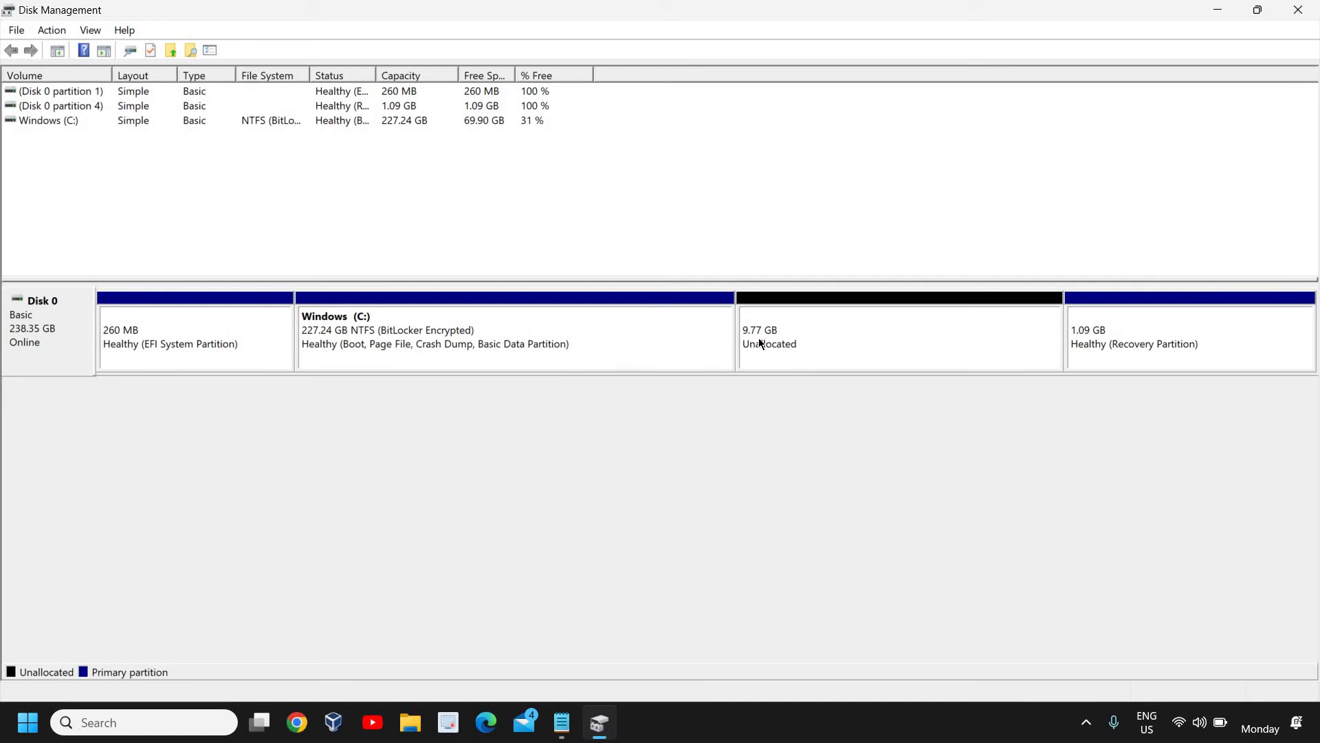
- Create an NTFS simple volume with drive letter D: in the 9.77 GB unallocated space
right_click(814, 343)
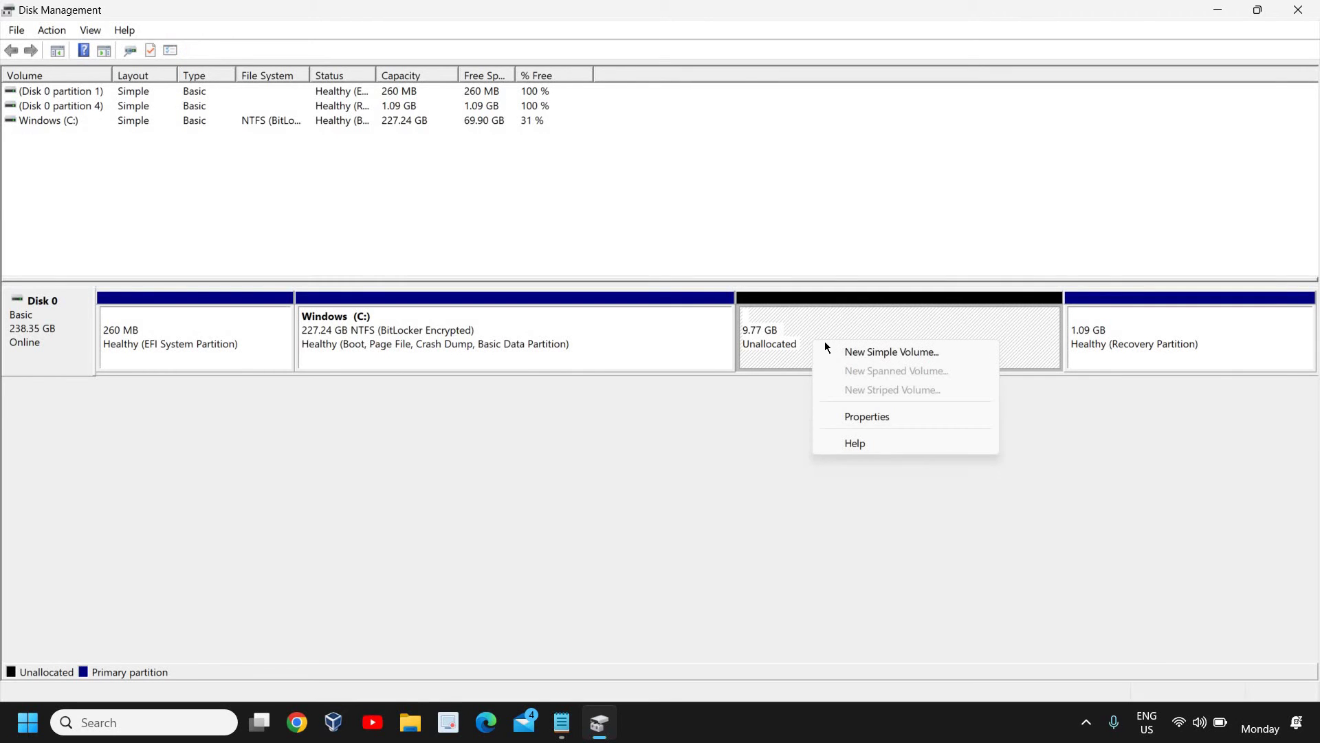
left_click(913, 358)
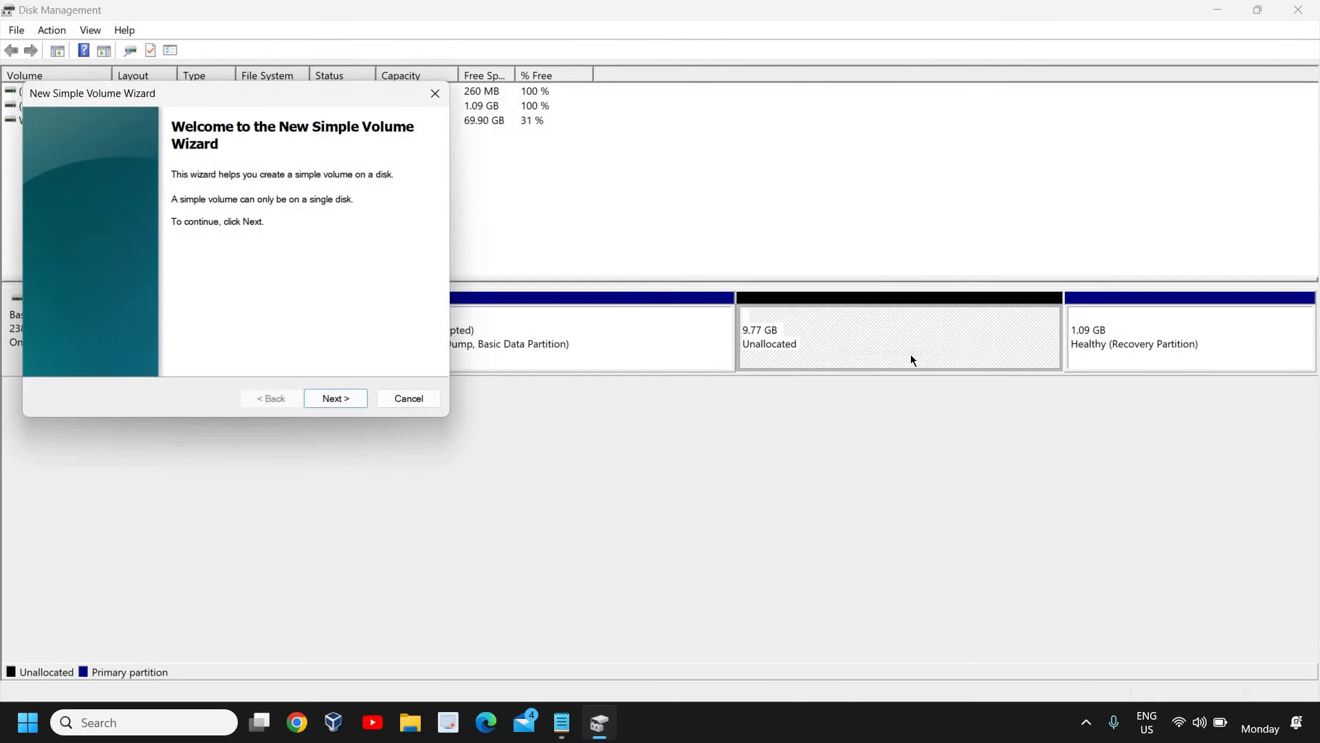
left_click(348, 401)
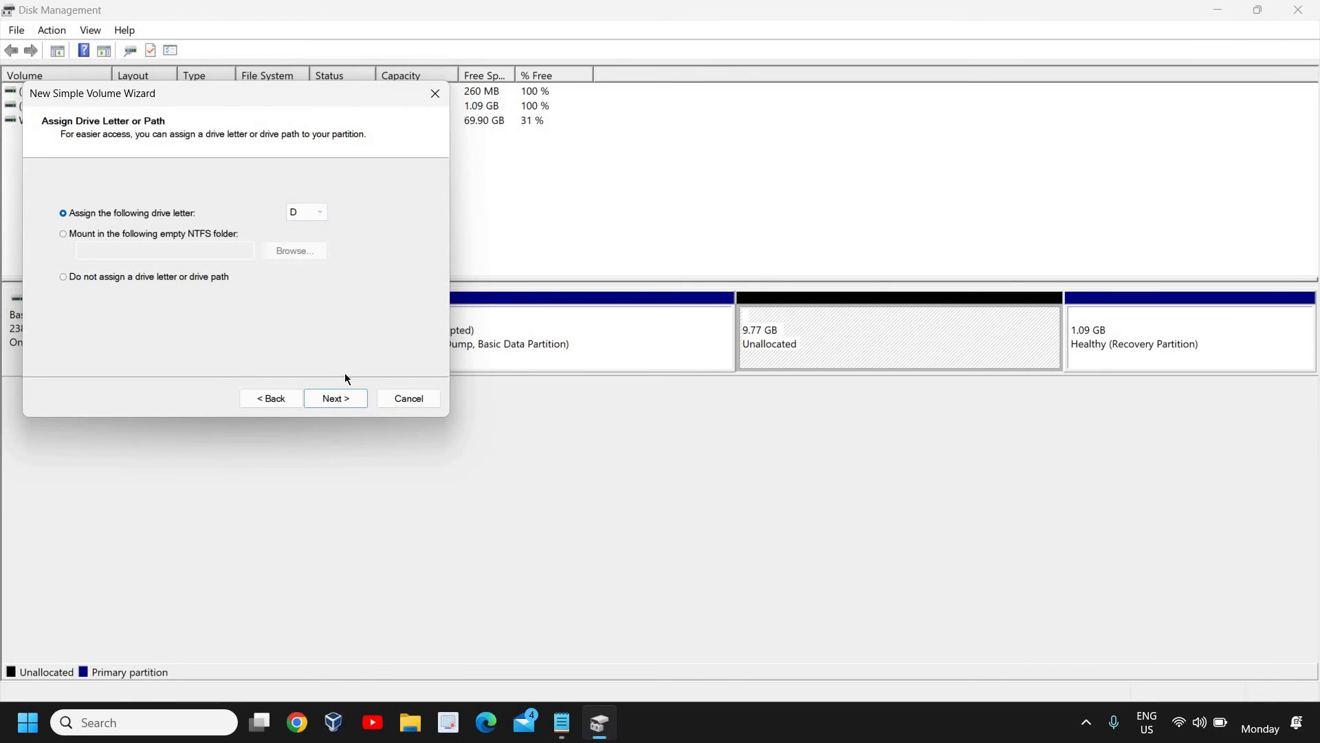
left_click(337, 399)
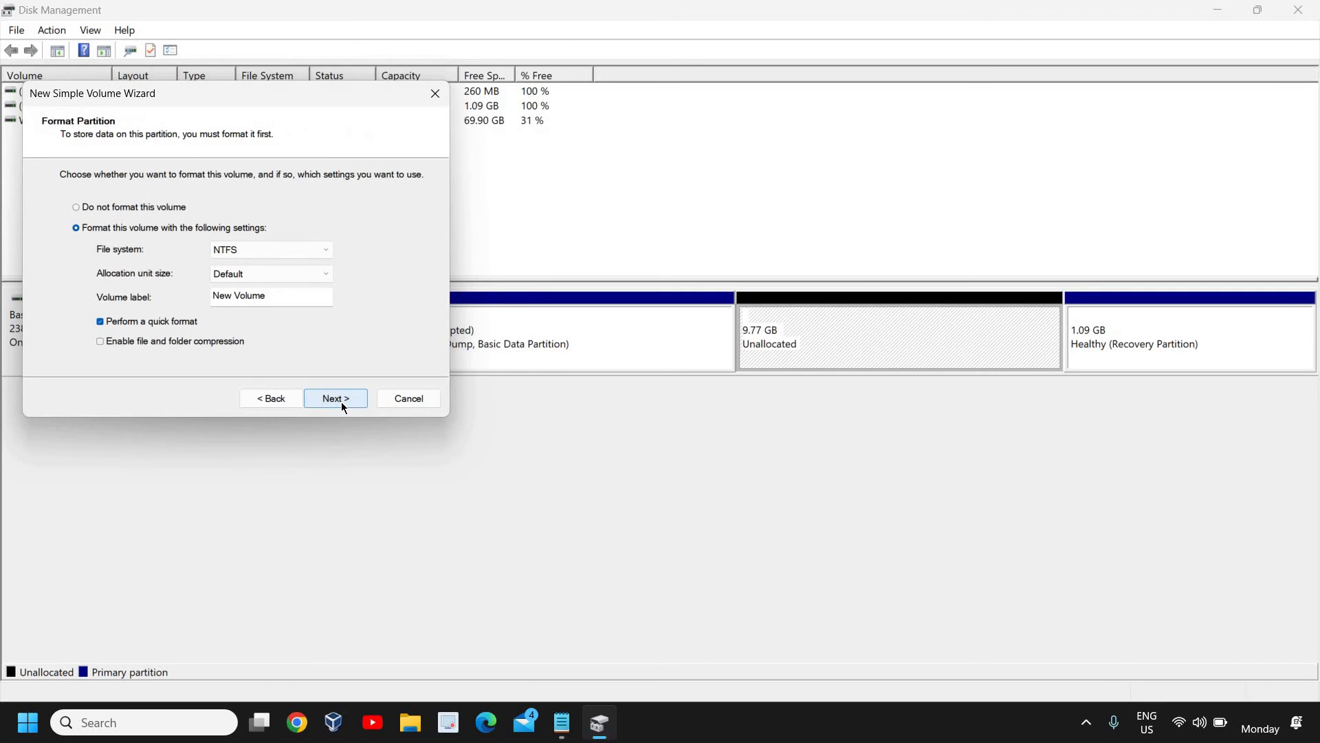
left_click(326, 251)
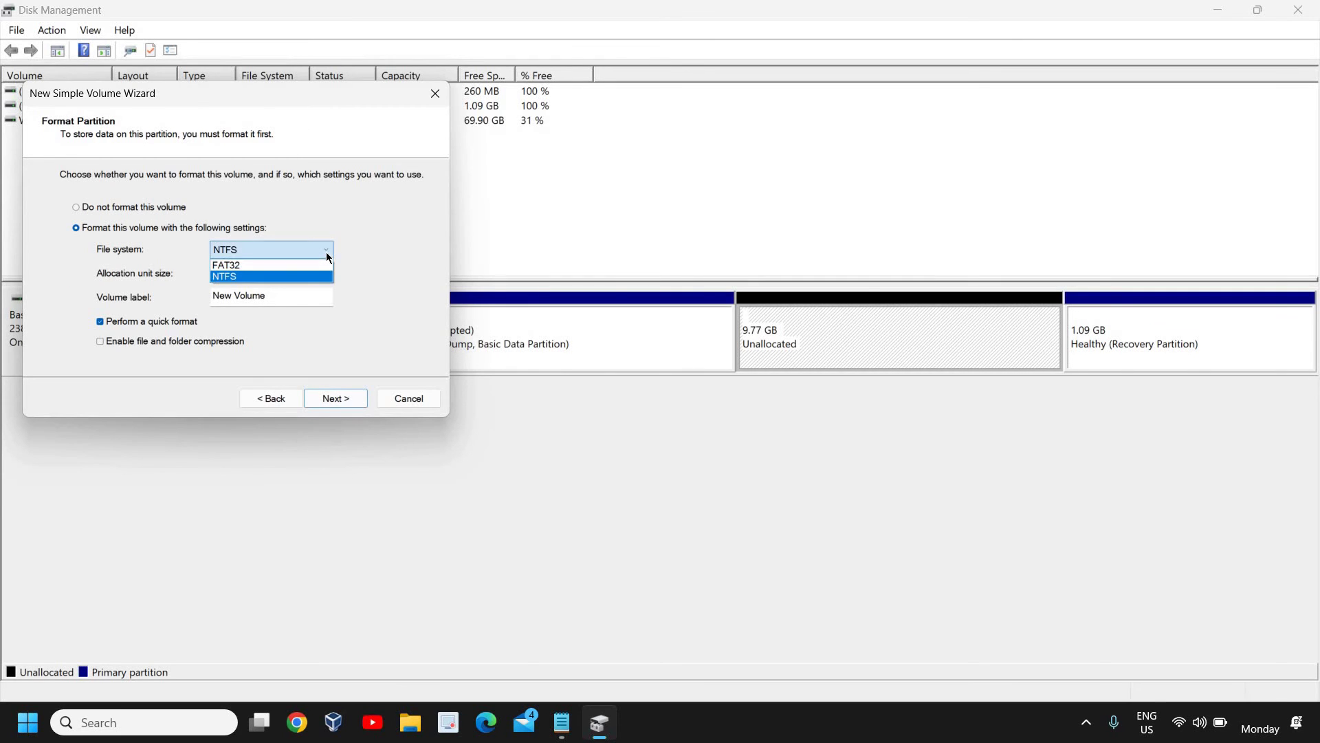
left_click(326, 251)
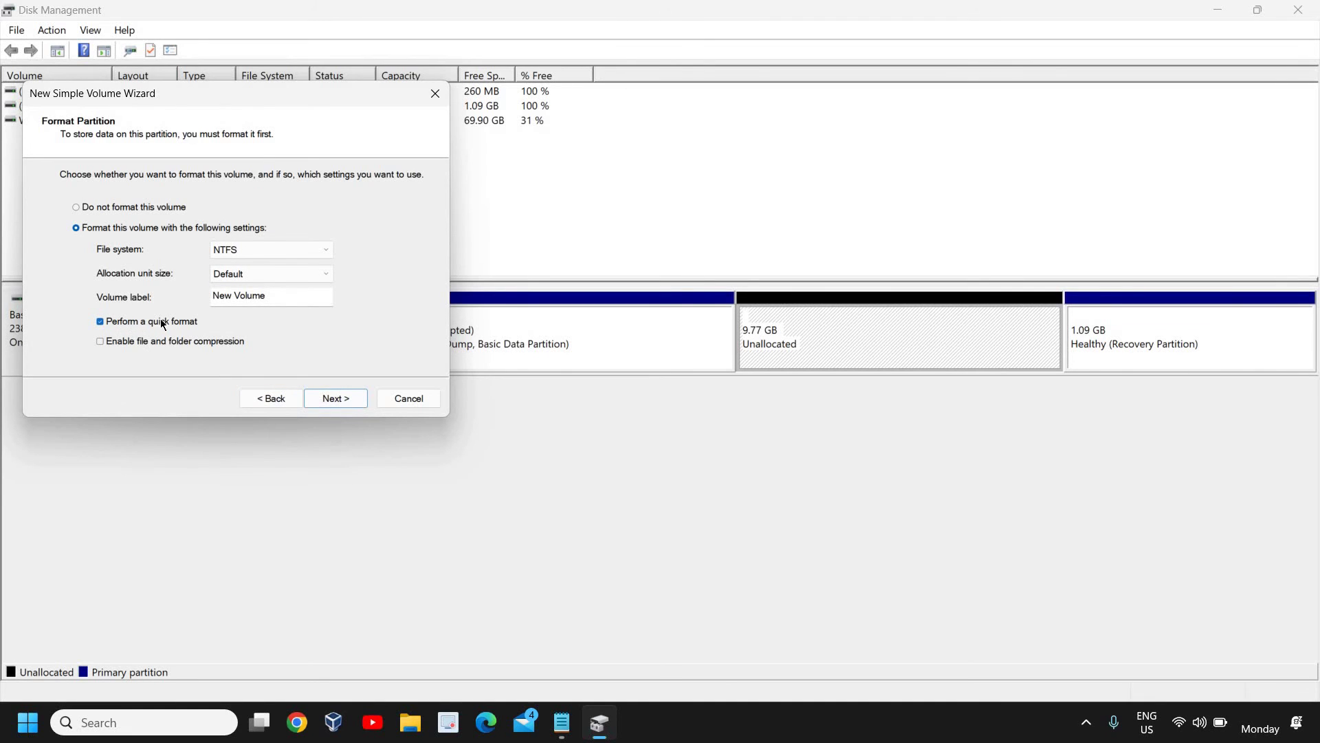
left_click(323, 400)
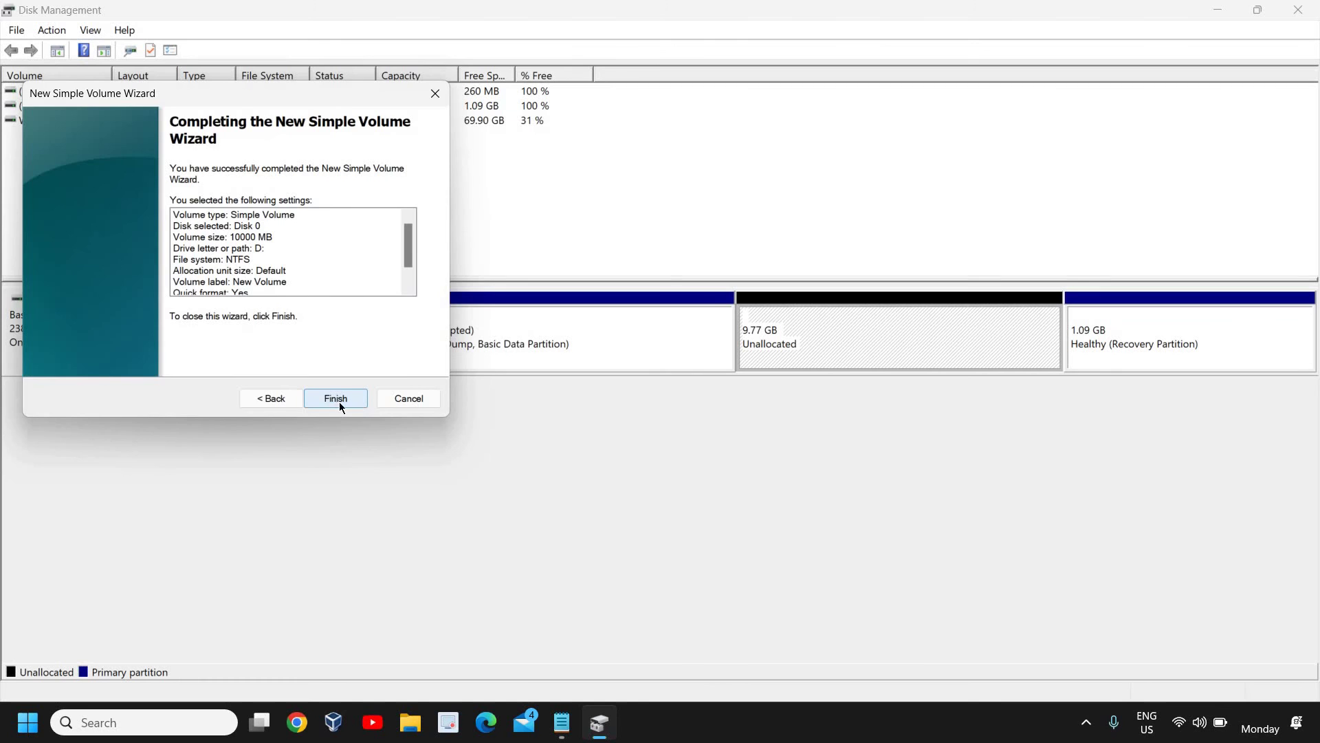
left_click(337, 400)
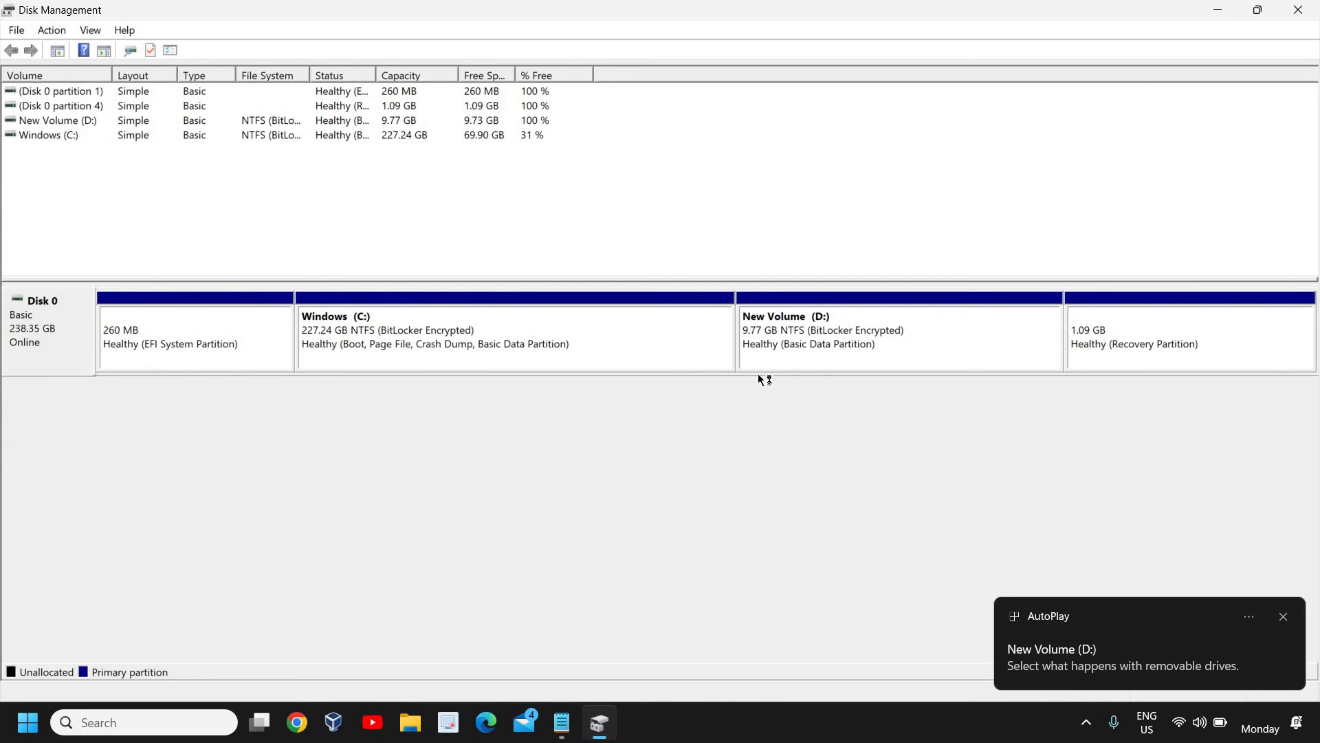
- Confirm New Volume (D:) shows 9.73 GB free under This PC, then close both windows
left_click(425, 722)
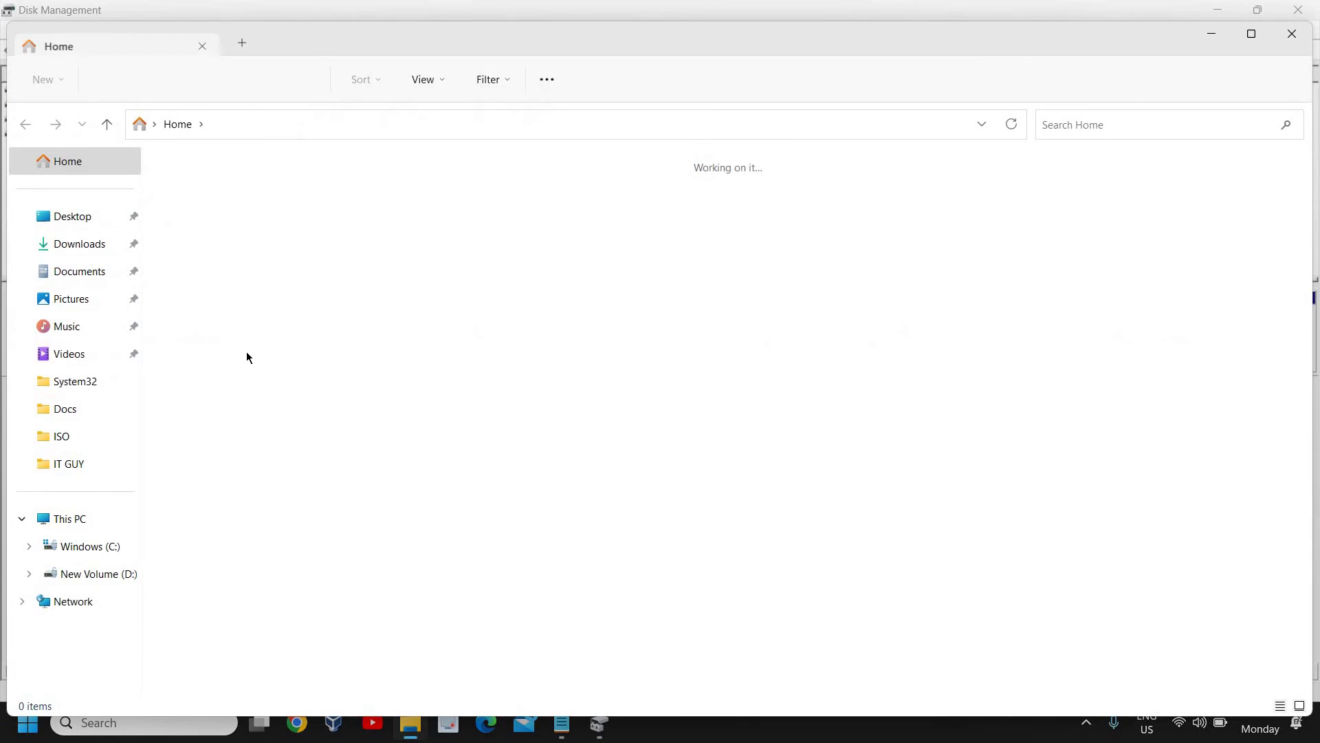
left_click(72, 527)
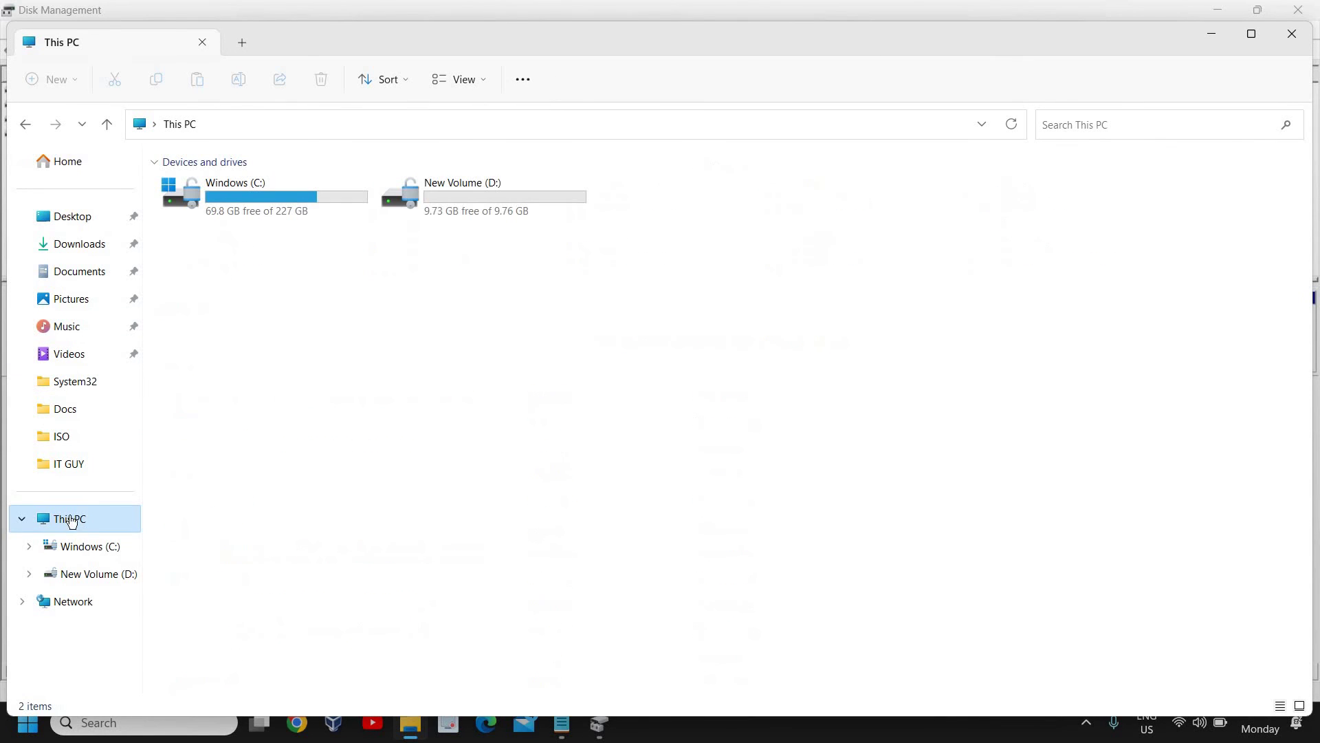
left_click(498, 199)
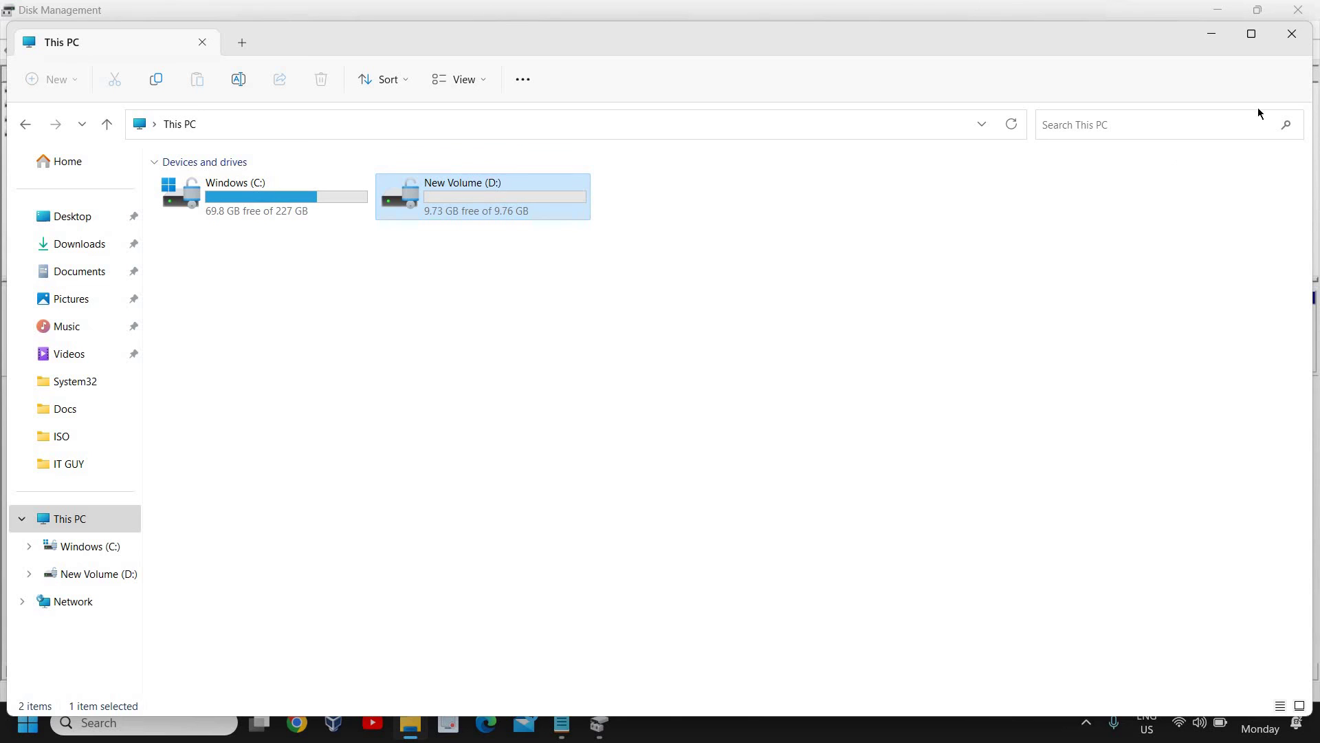
left_click(1290, 39)
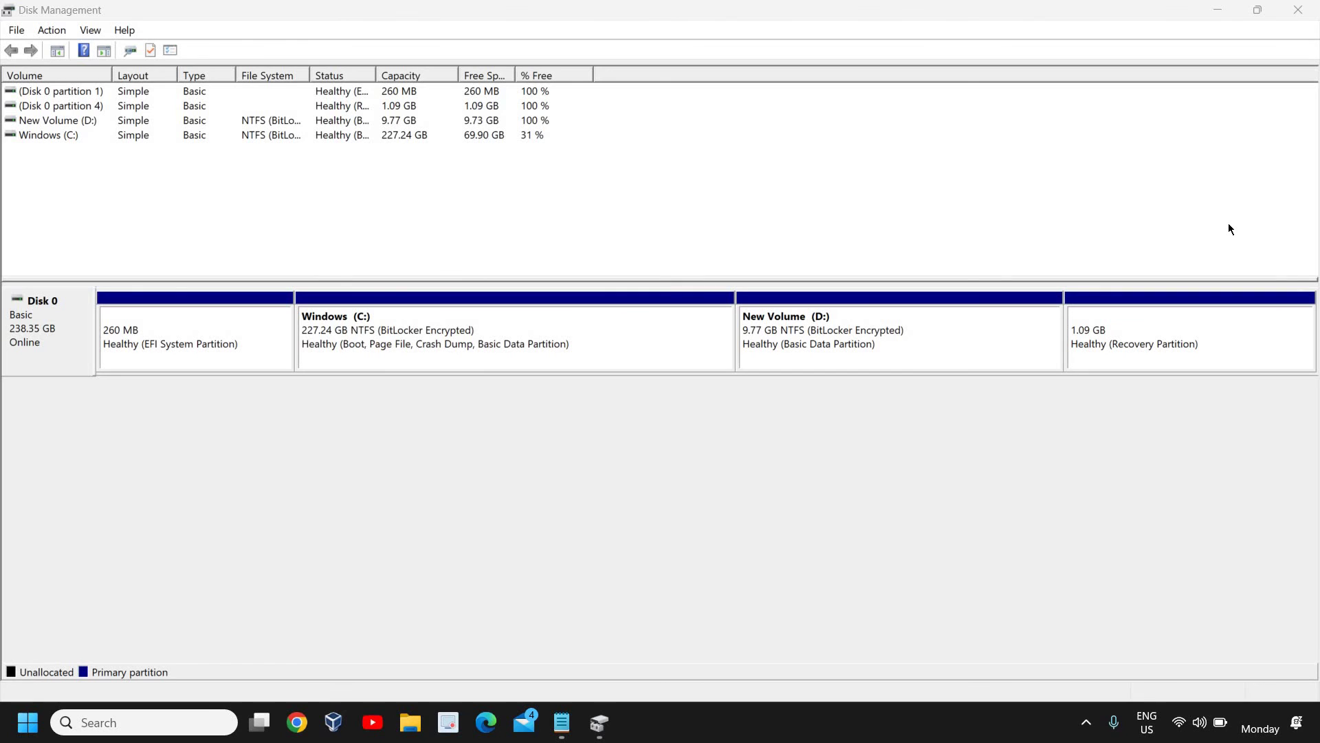
left_click(1298, 9)
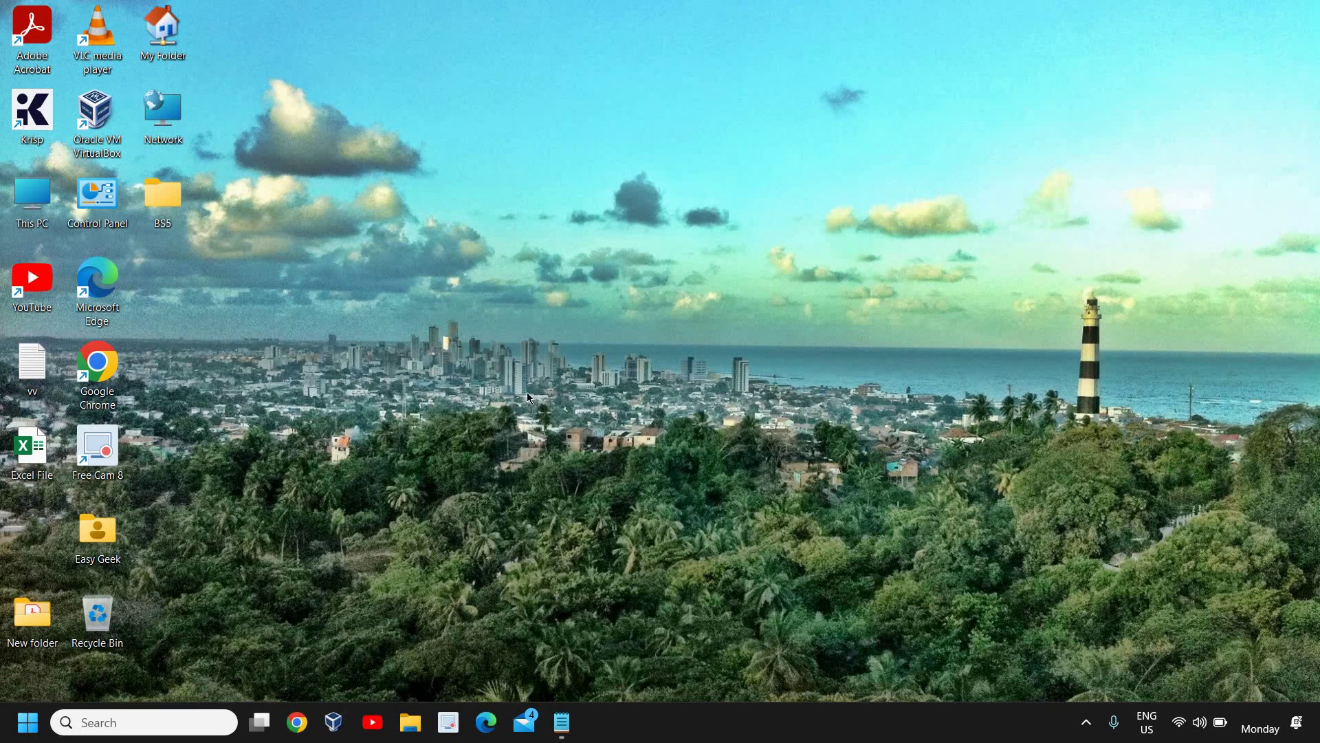